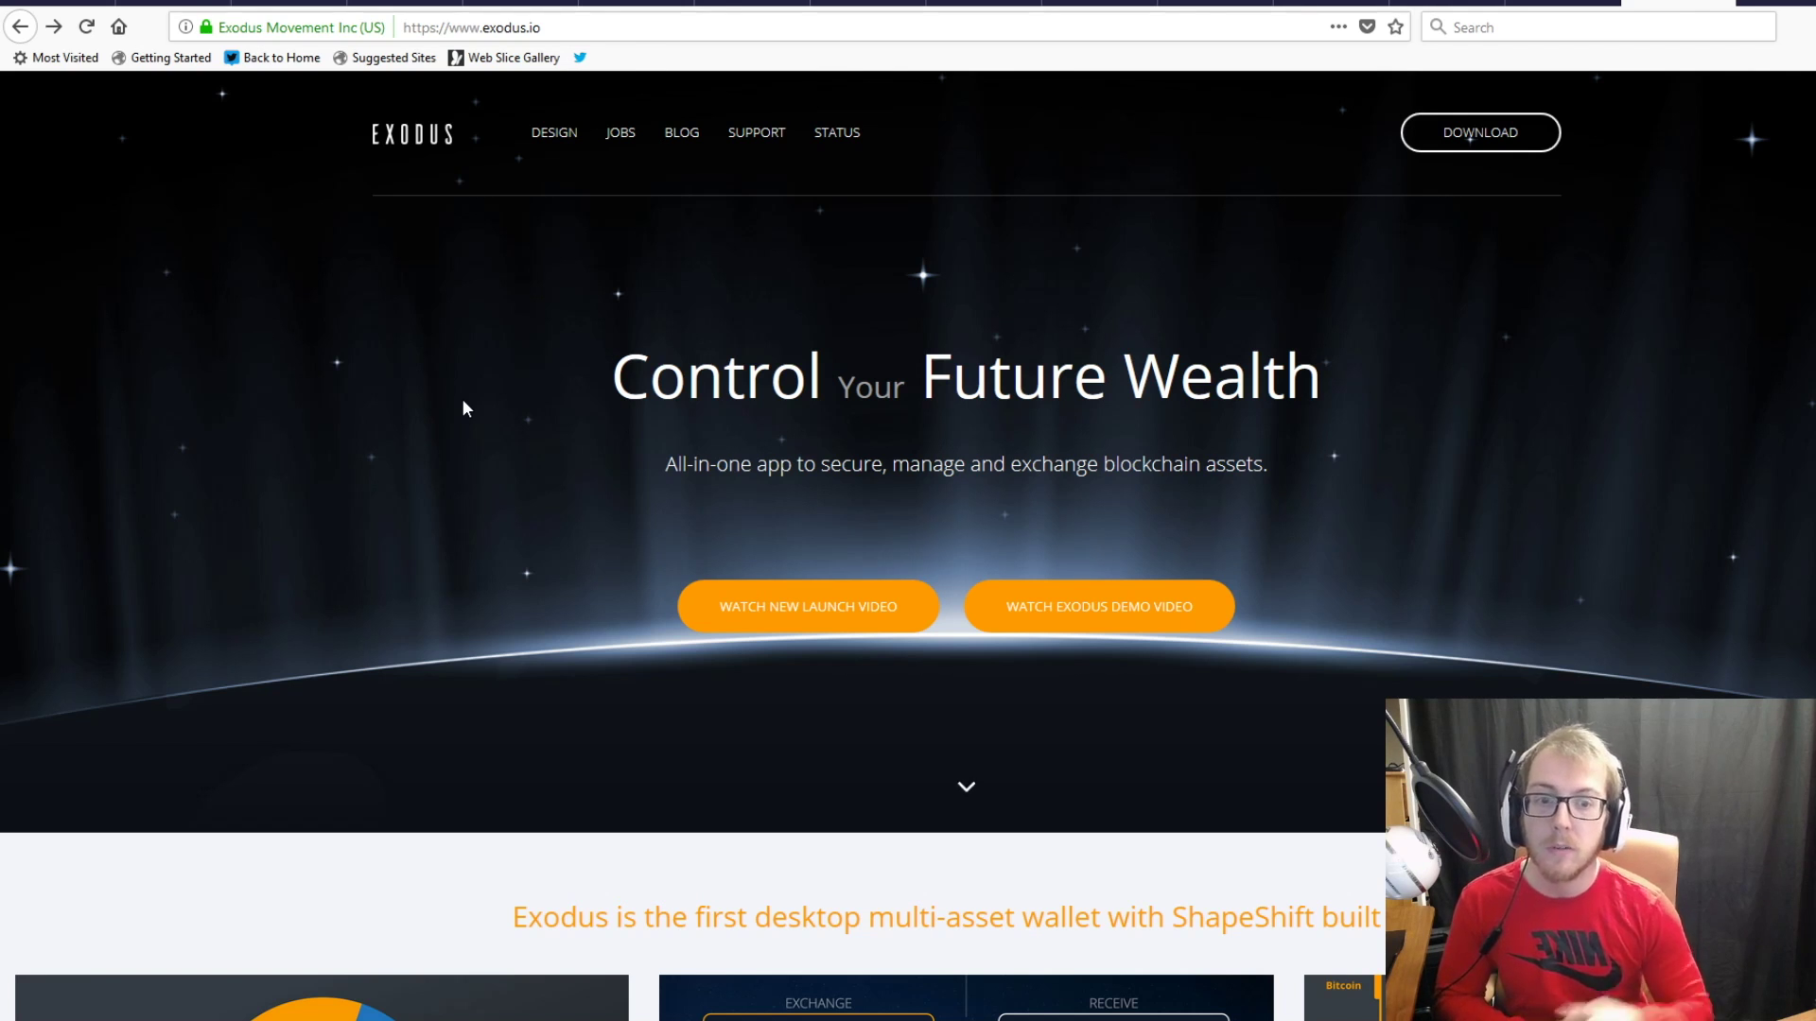
Open the Exodus 1.48.0 releases page from the DOWNLOAD link on exodus.io.
left_click(1505, 135)
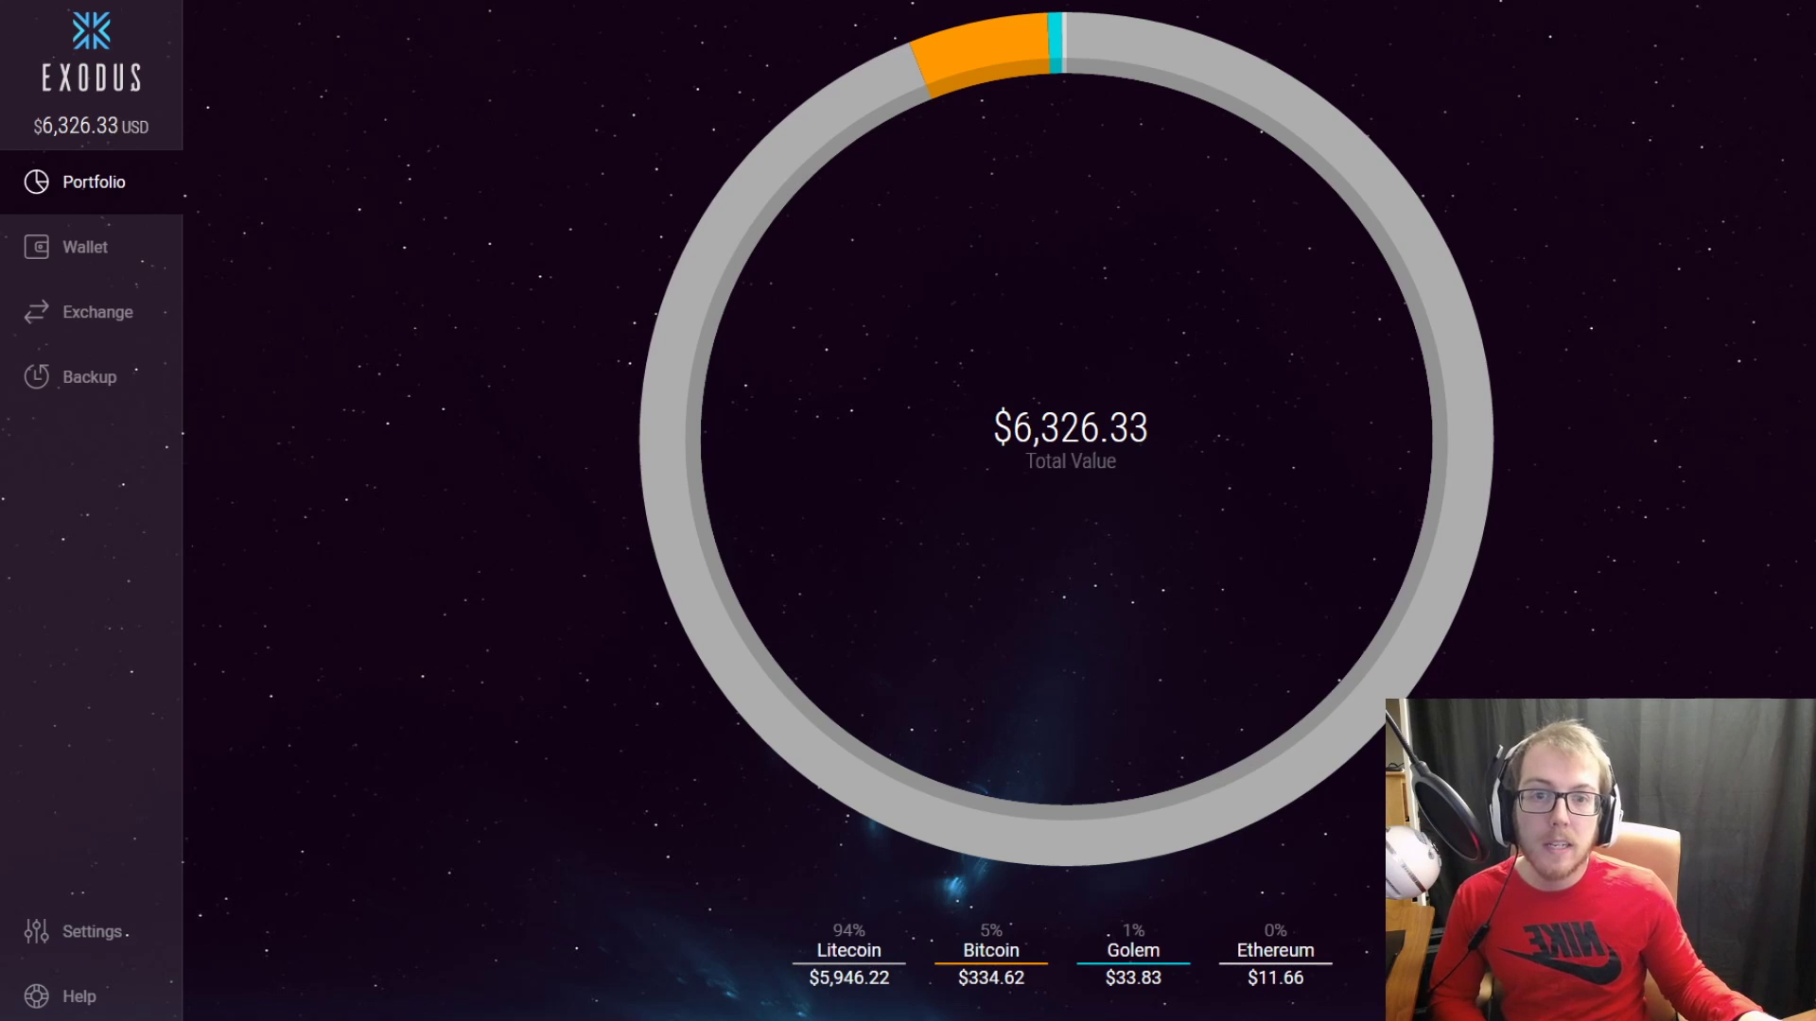
left_click(76, 932)
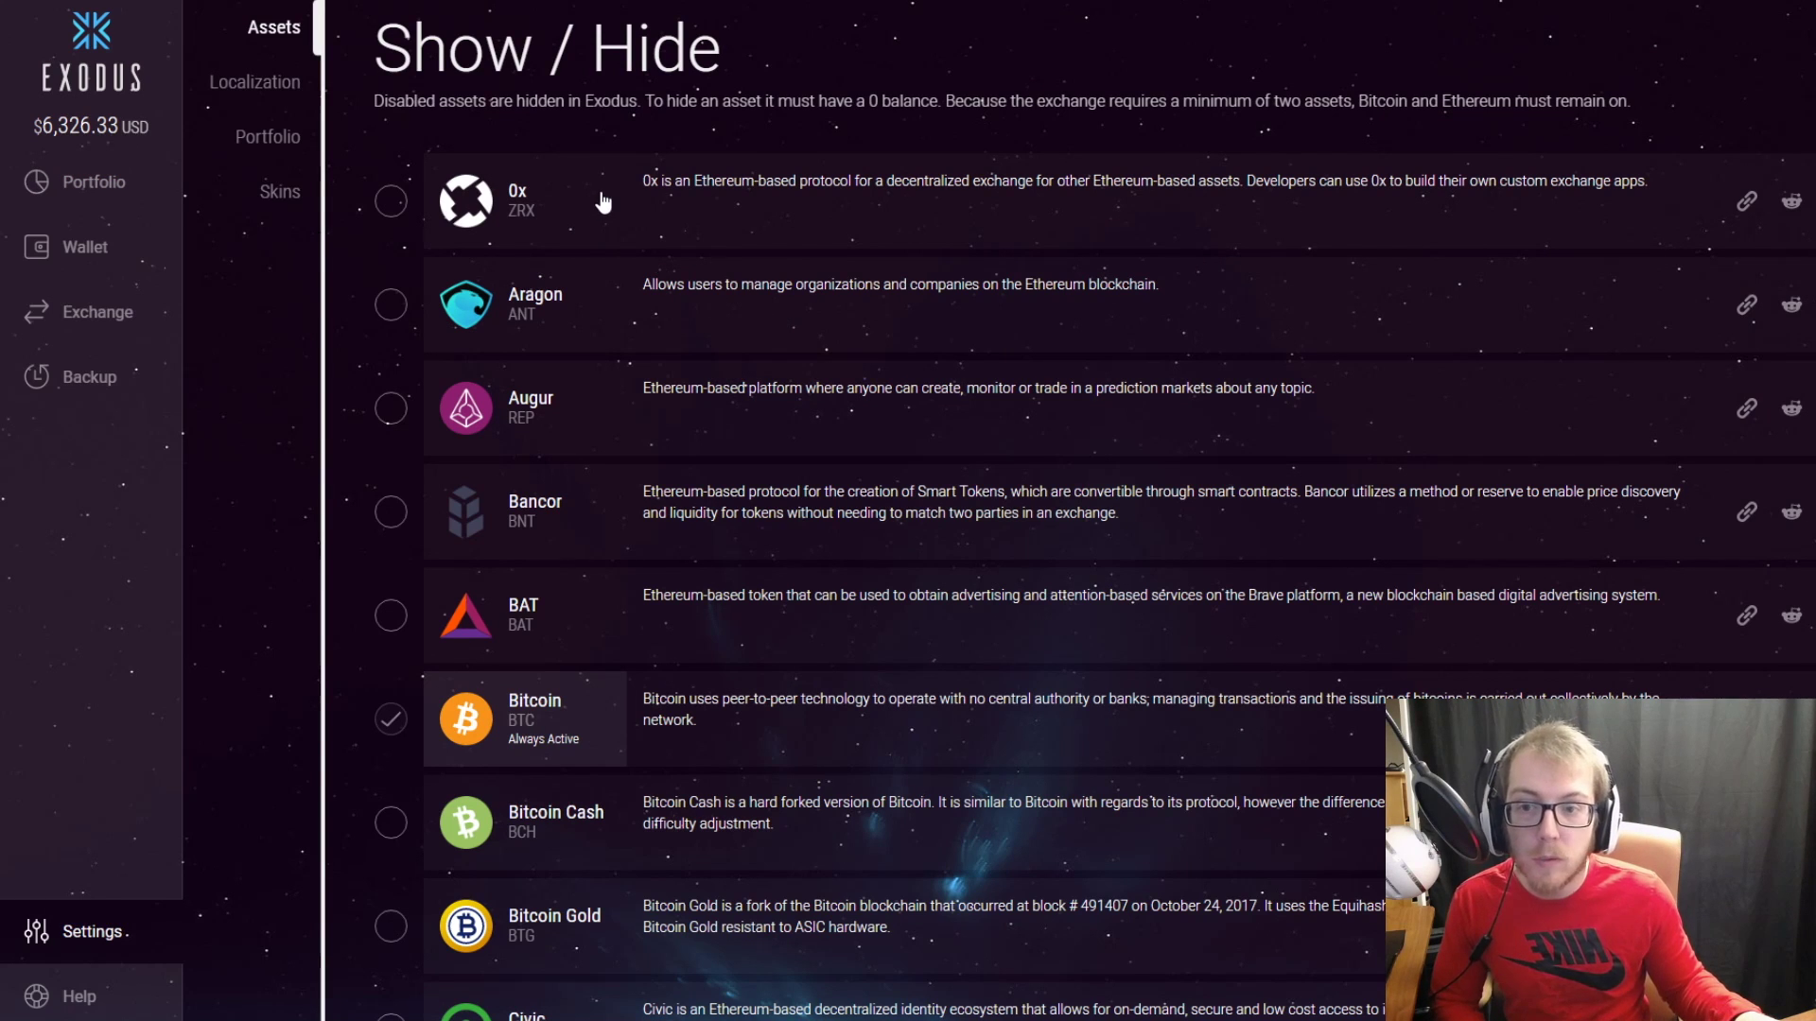
scroll(602, 202, "down", 10)
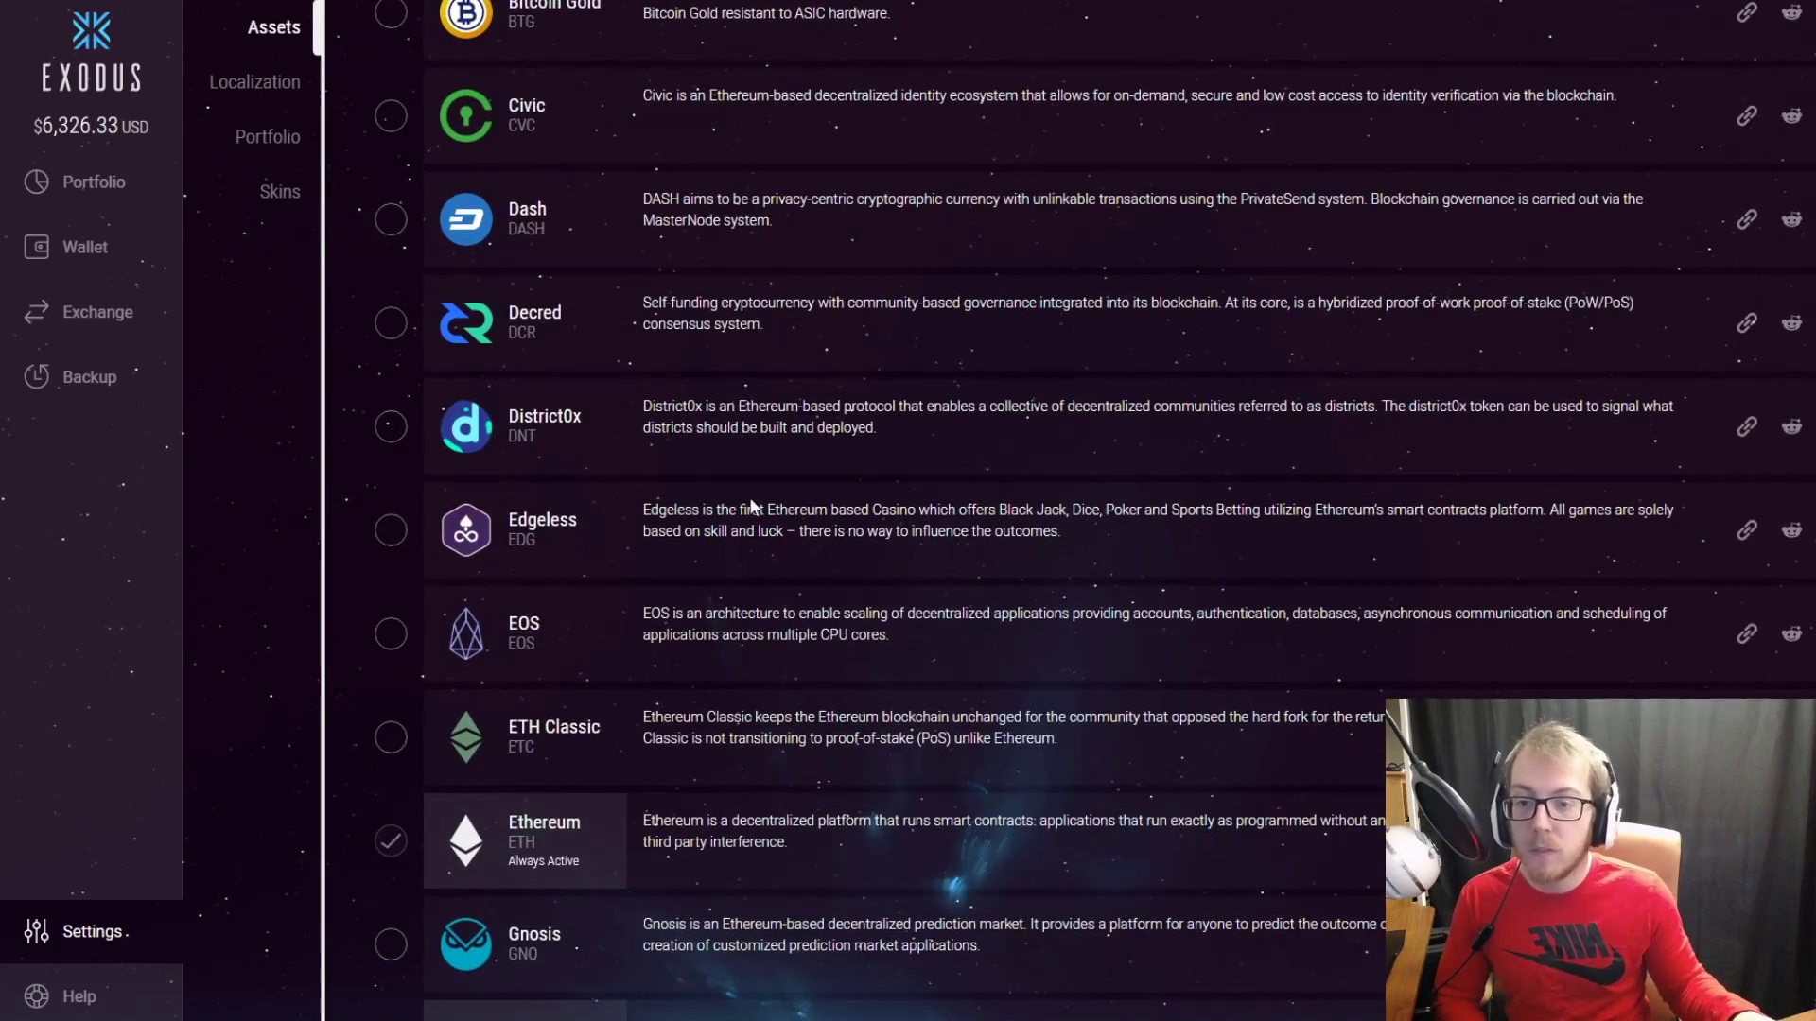
scroll(747, 515, "down", 10)
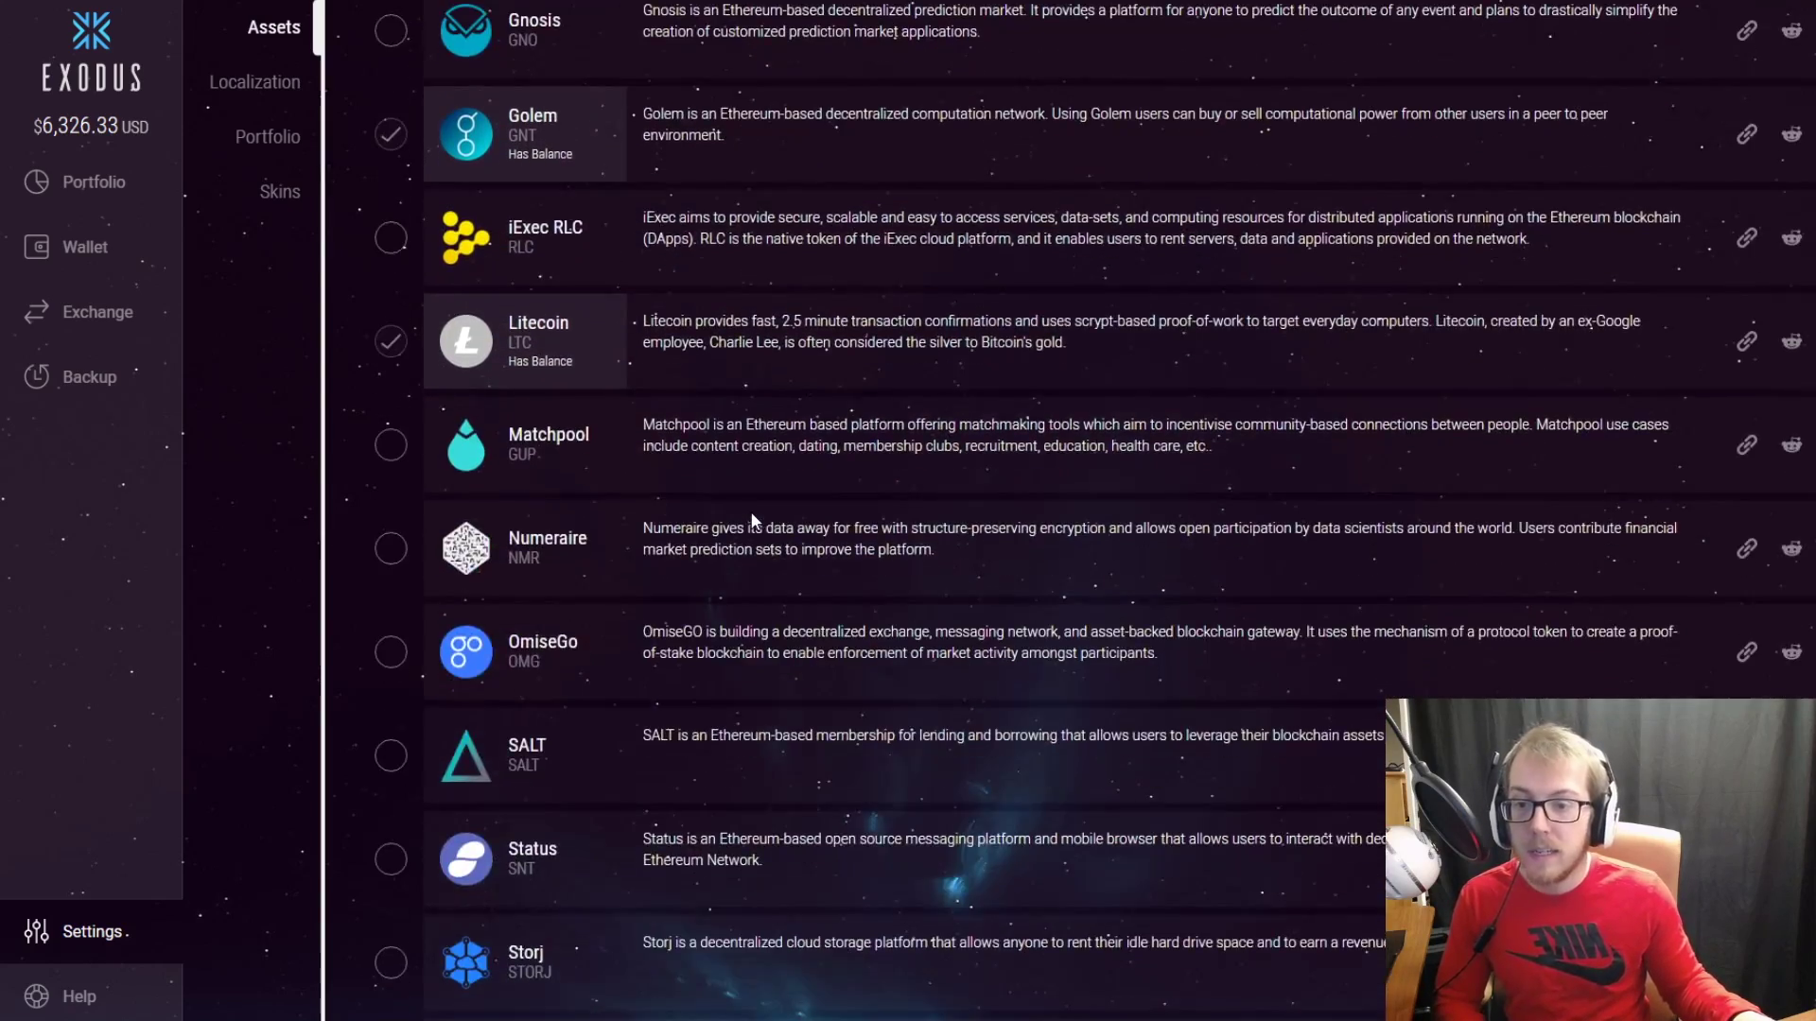
scroll(752, 519, "down", 4)
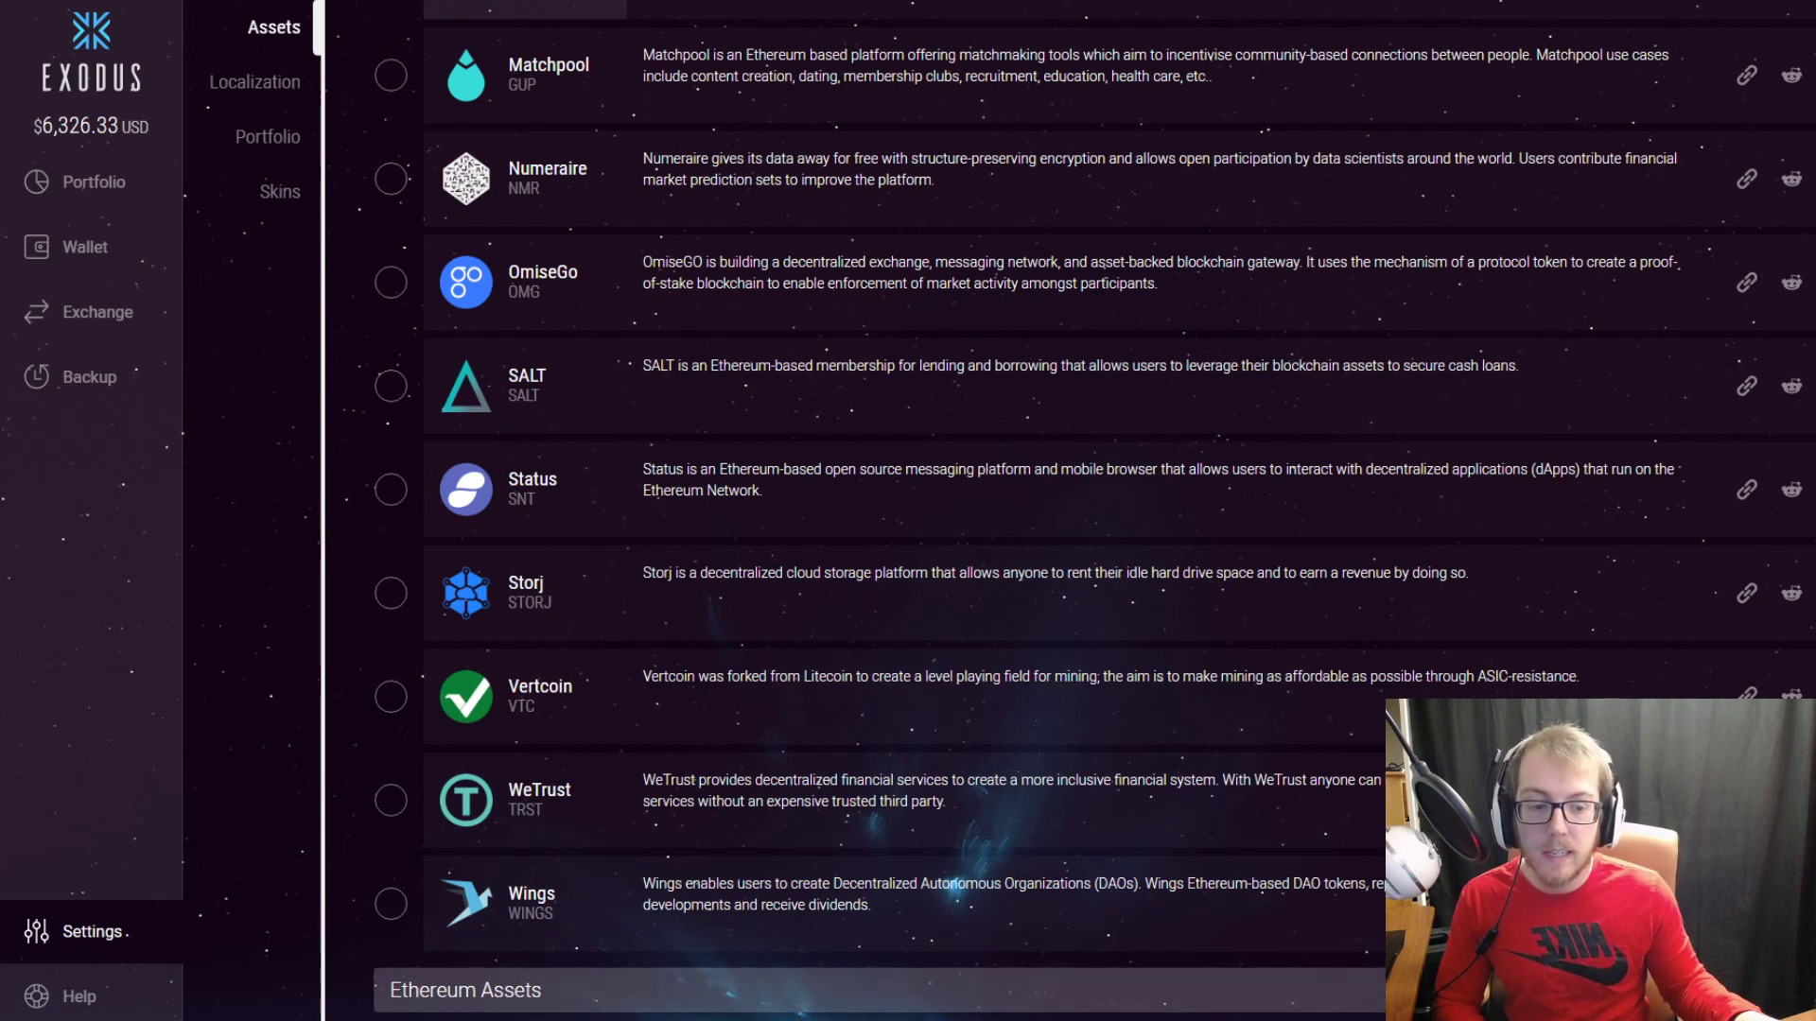
scroll(1263, 732, "down", 10)
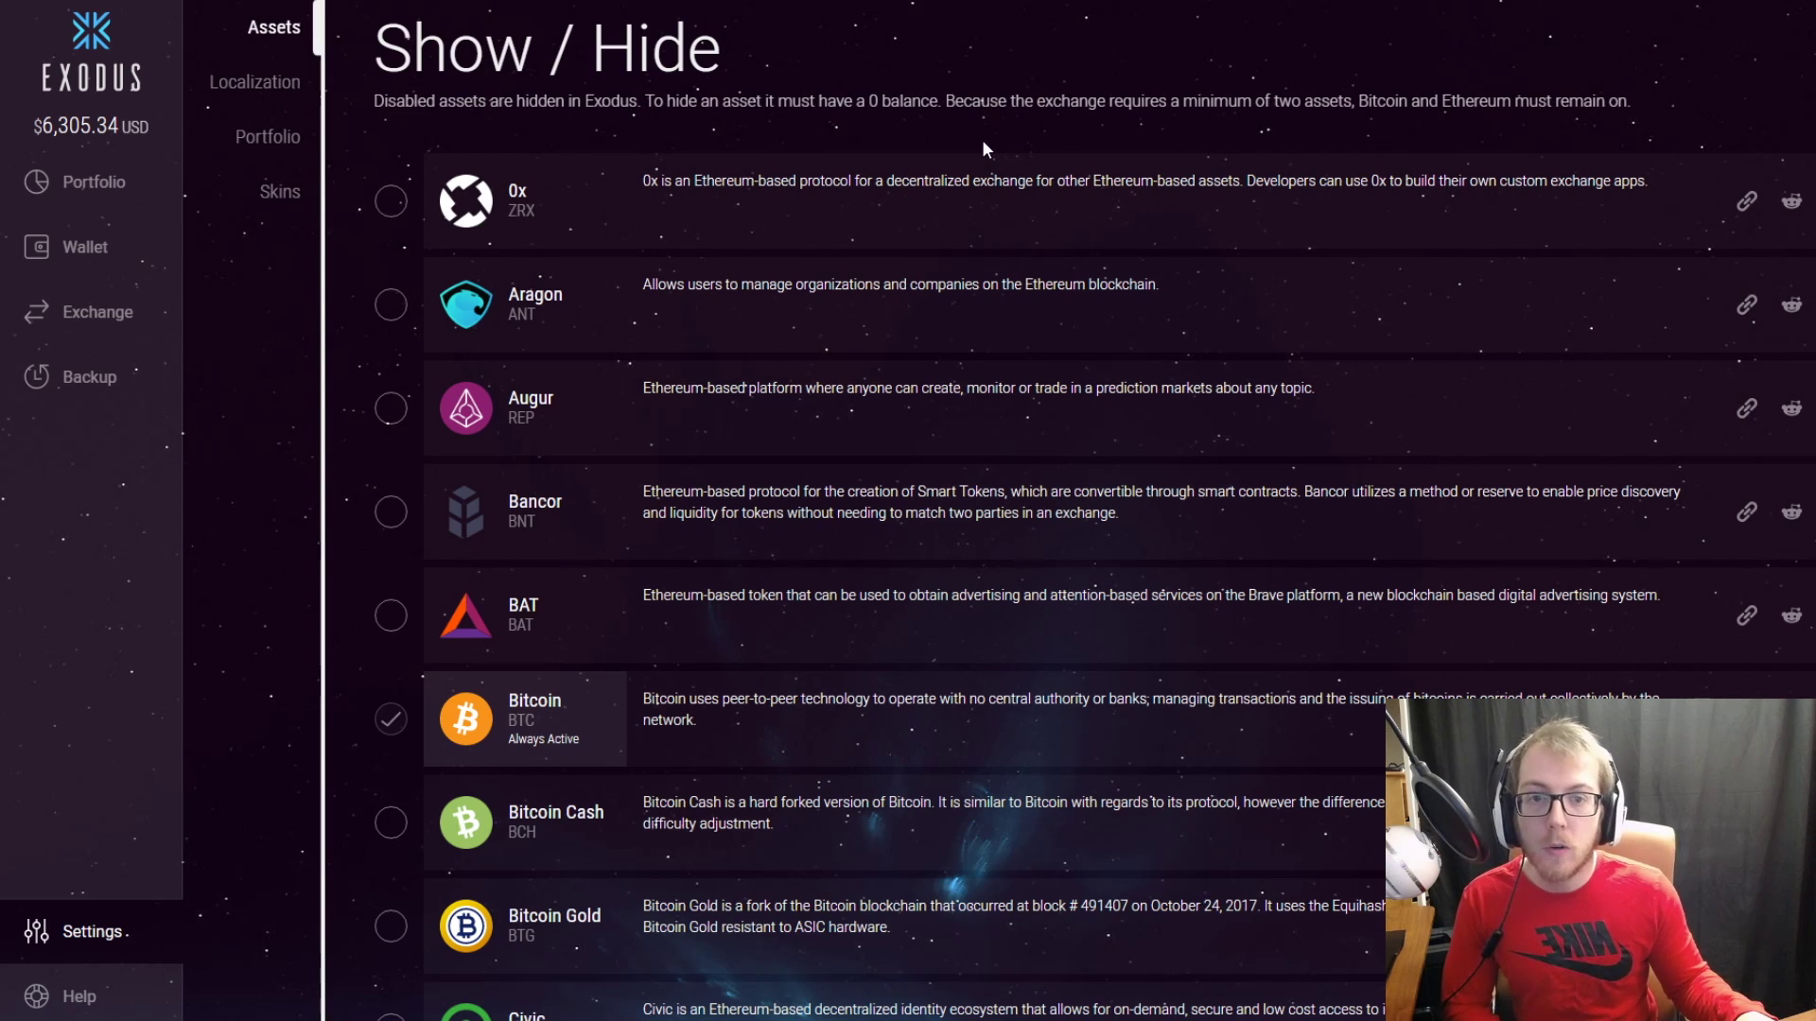
Preview the Decred theme and Gray Linen texture, then apply the Deep Space theme.
left_click(267, 193)
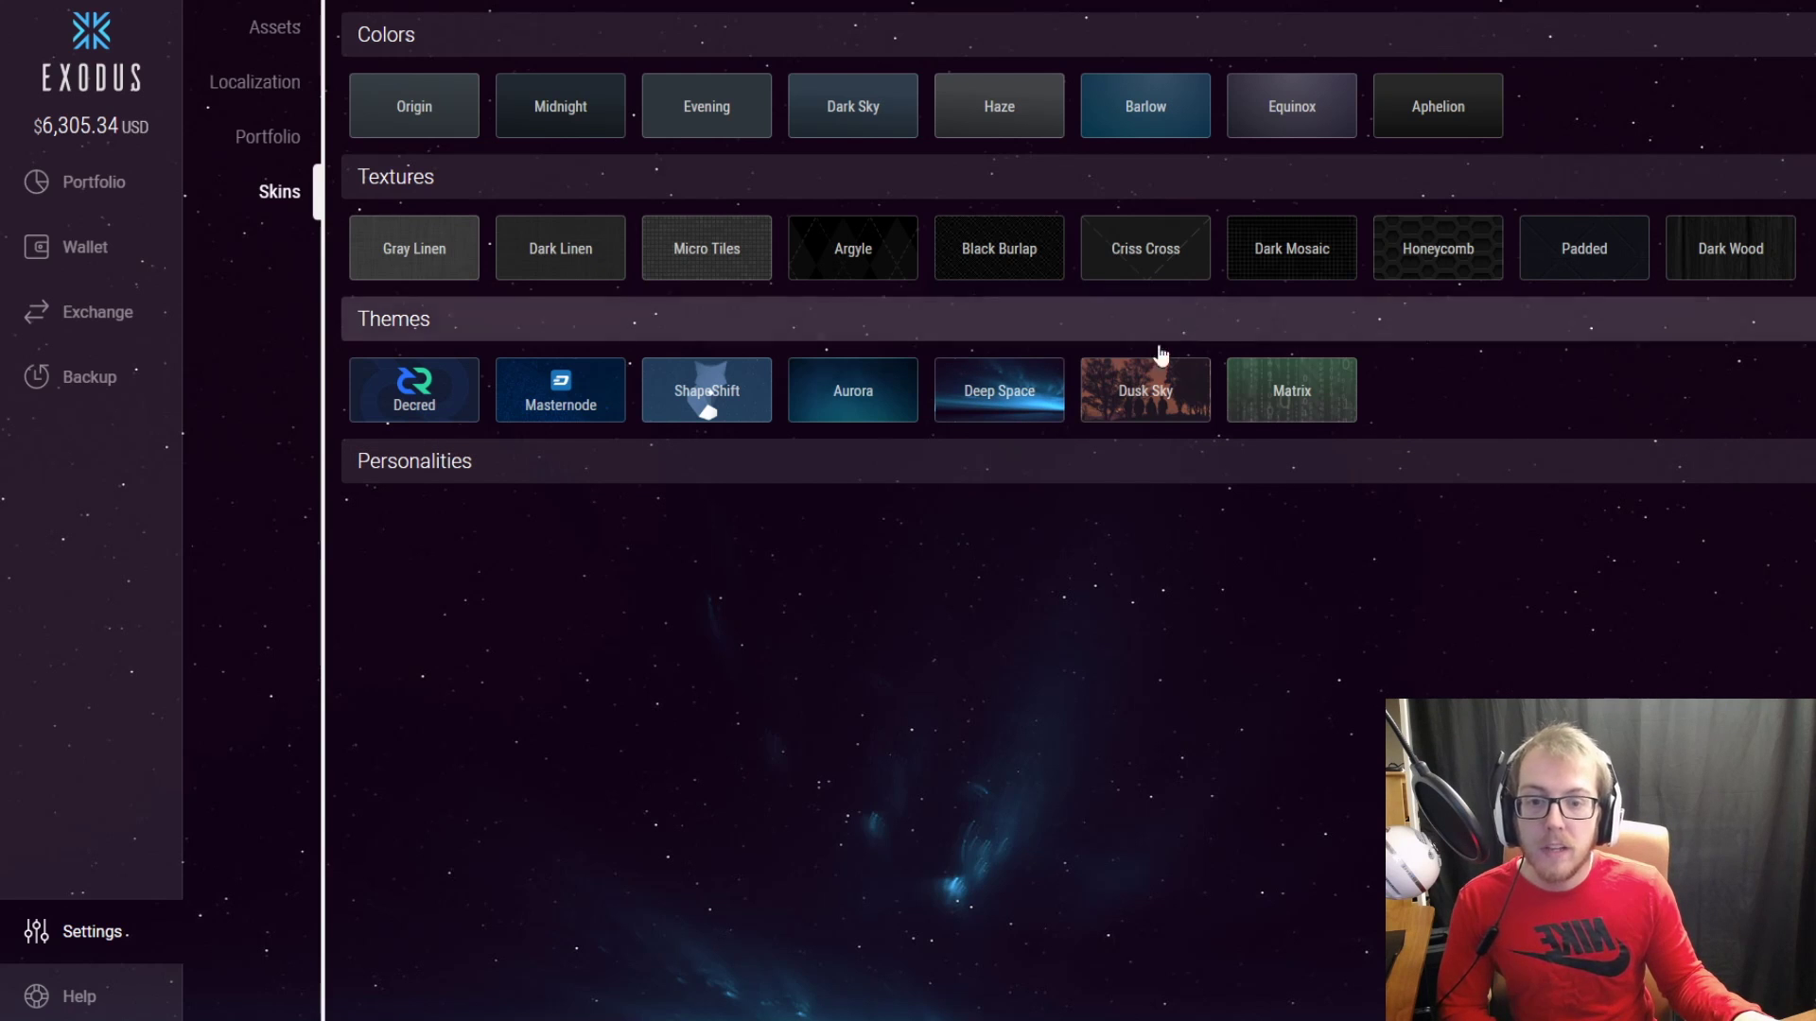
left_click(418, 383)
left_click(409, 251)
left_click(983, 405)
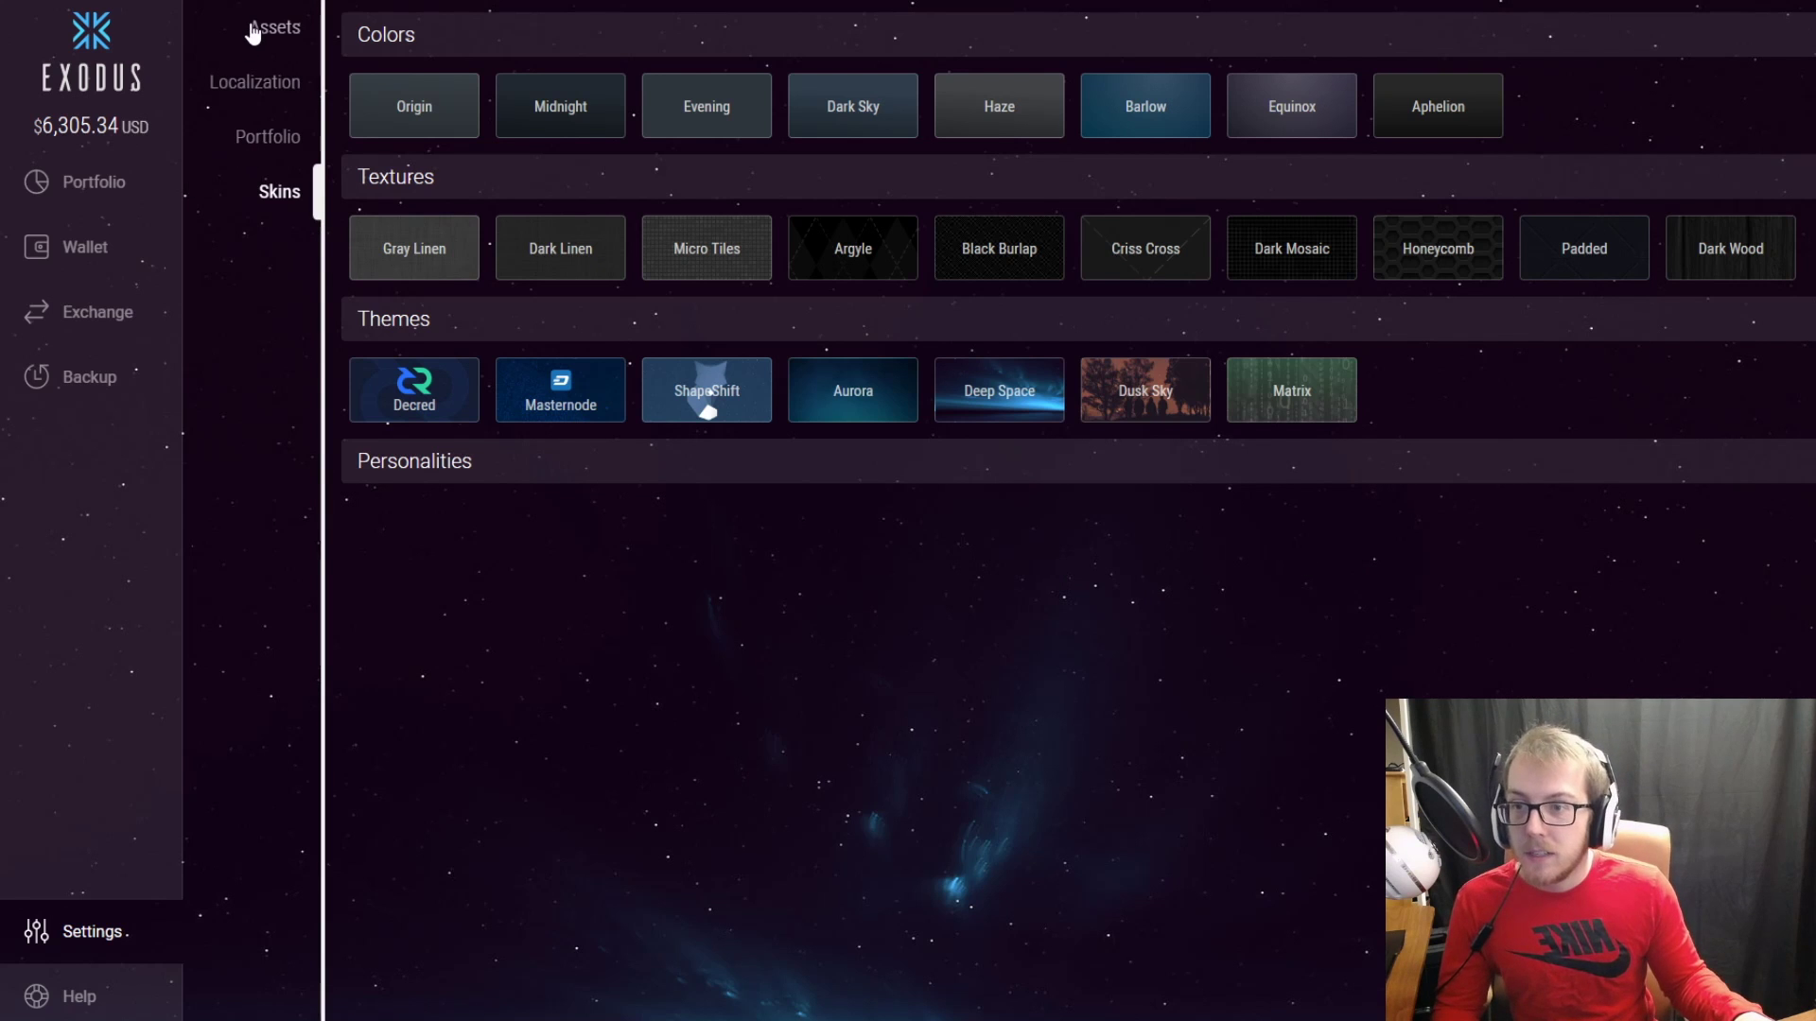
Browse the assets list, Bitcoin wallet and Add More page, then return to Portfolio.
left_click(253, 34)
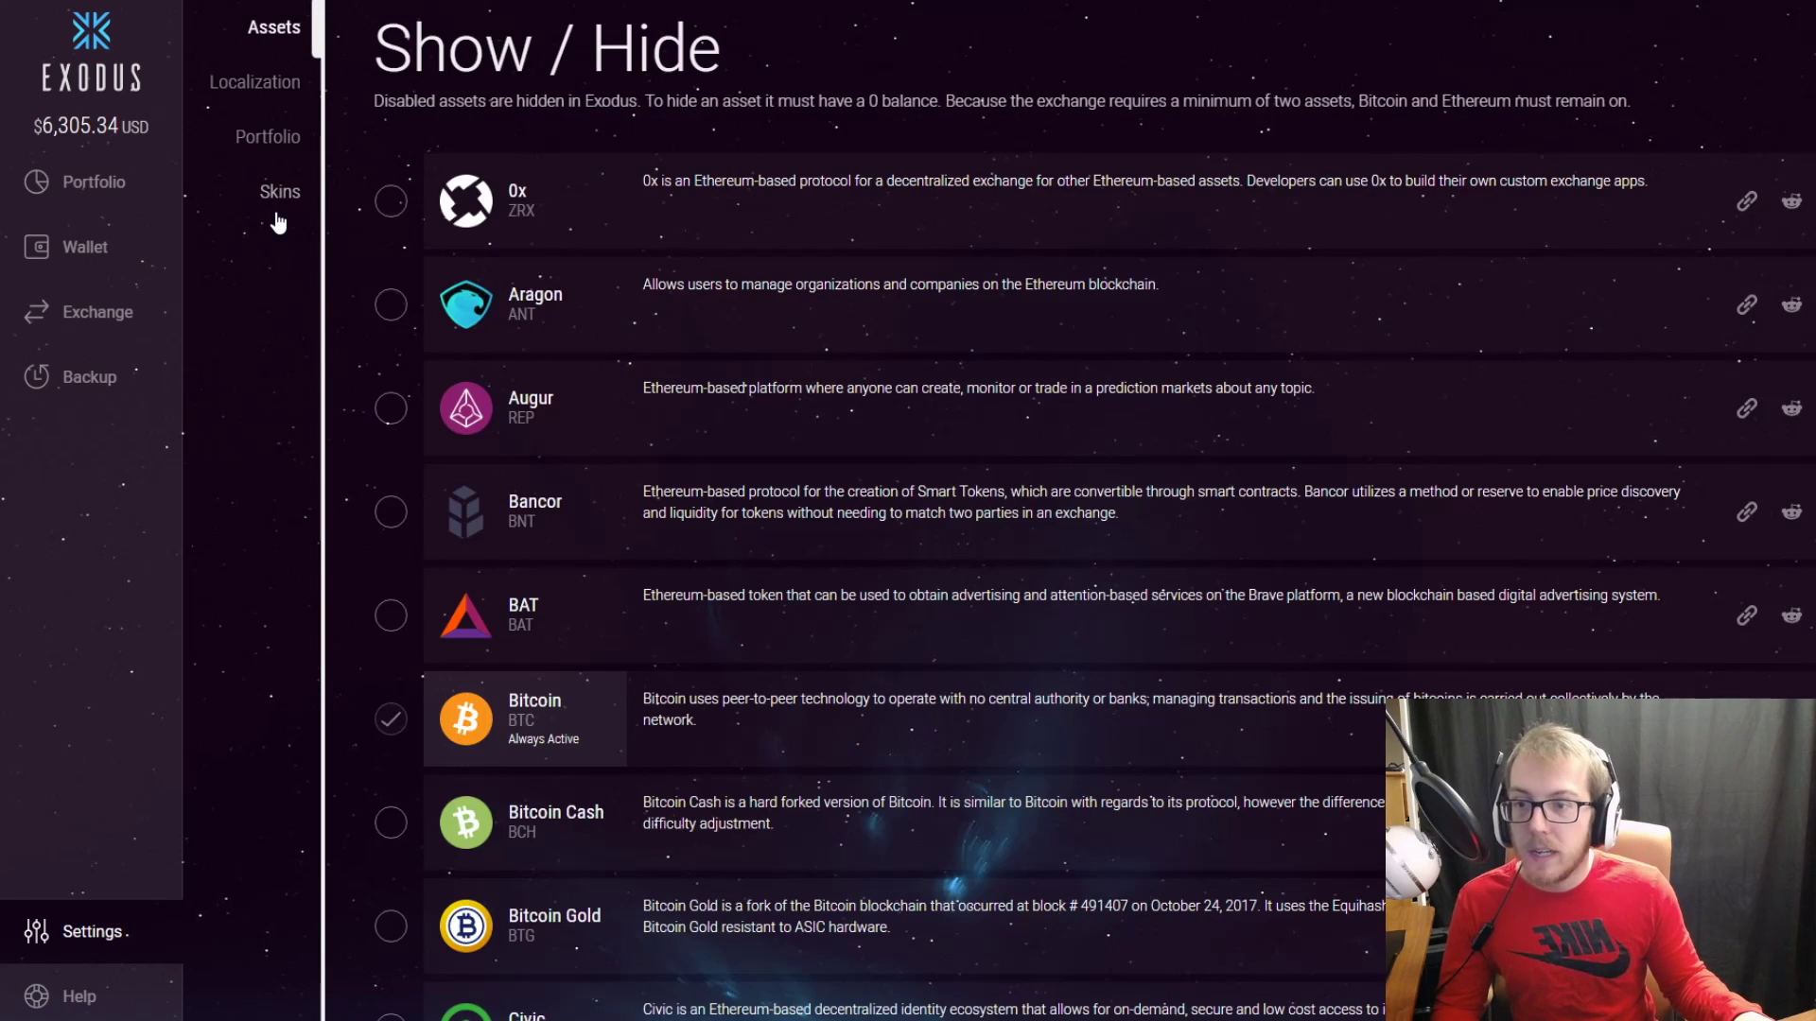
left_click(85, 247)
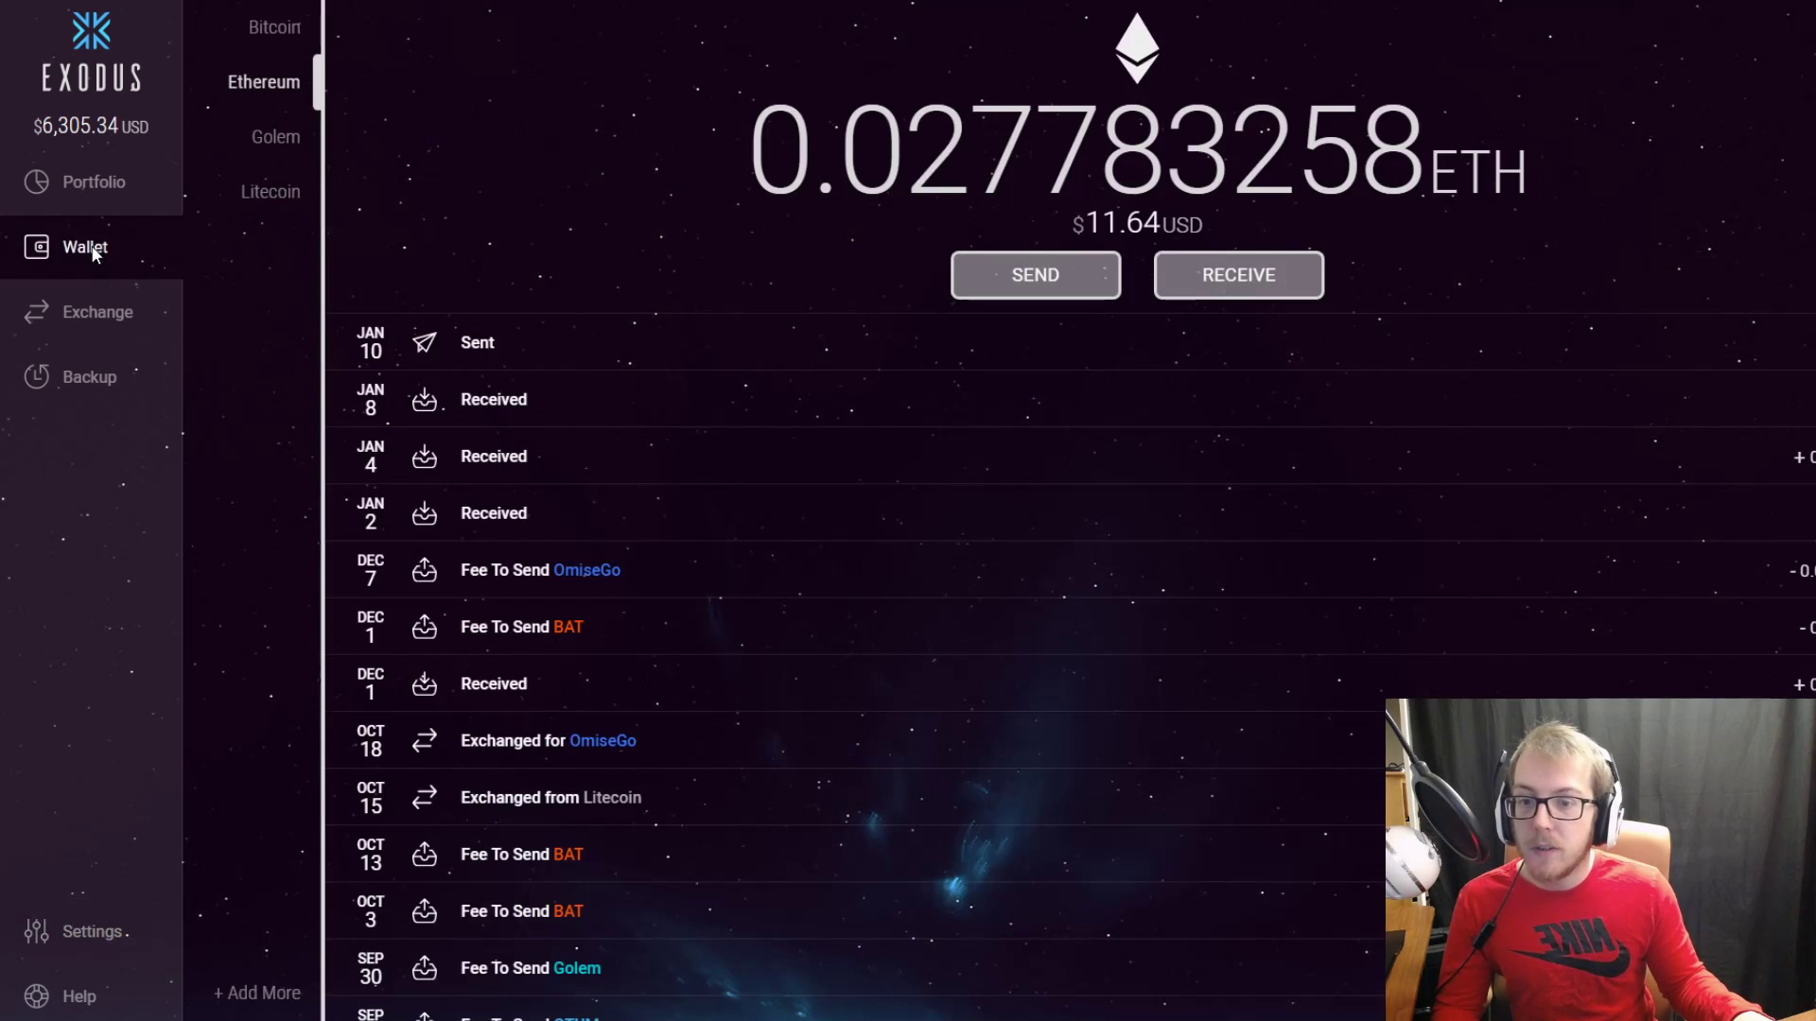
left_click(279, 36)
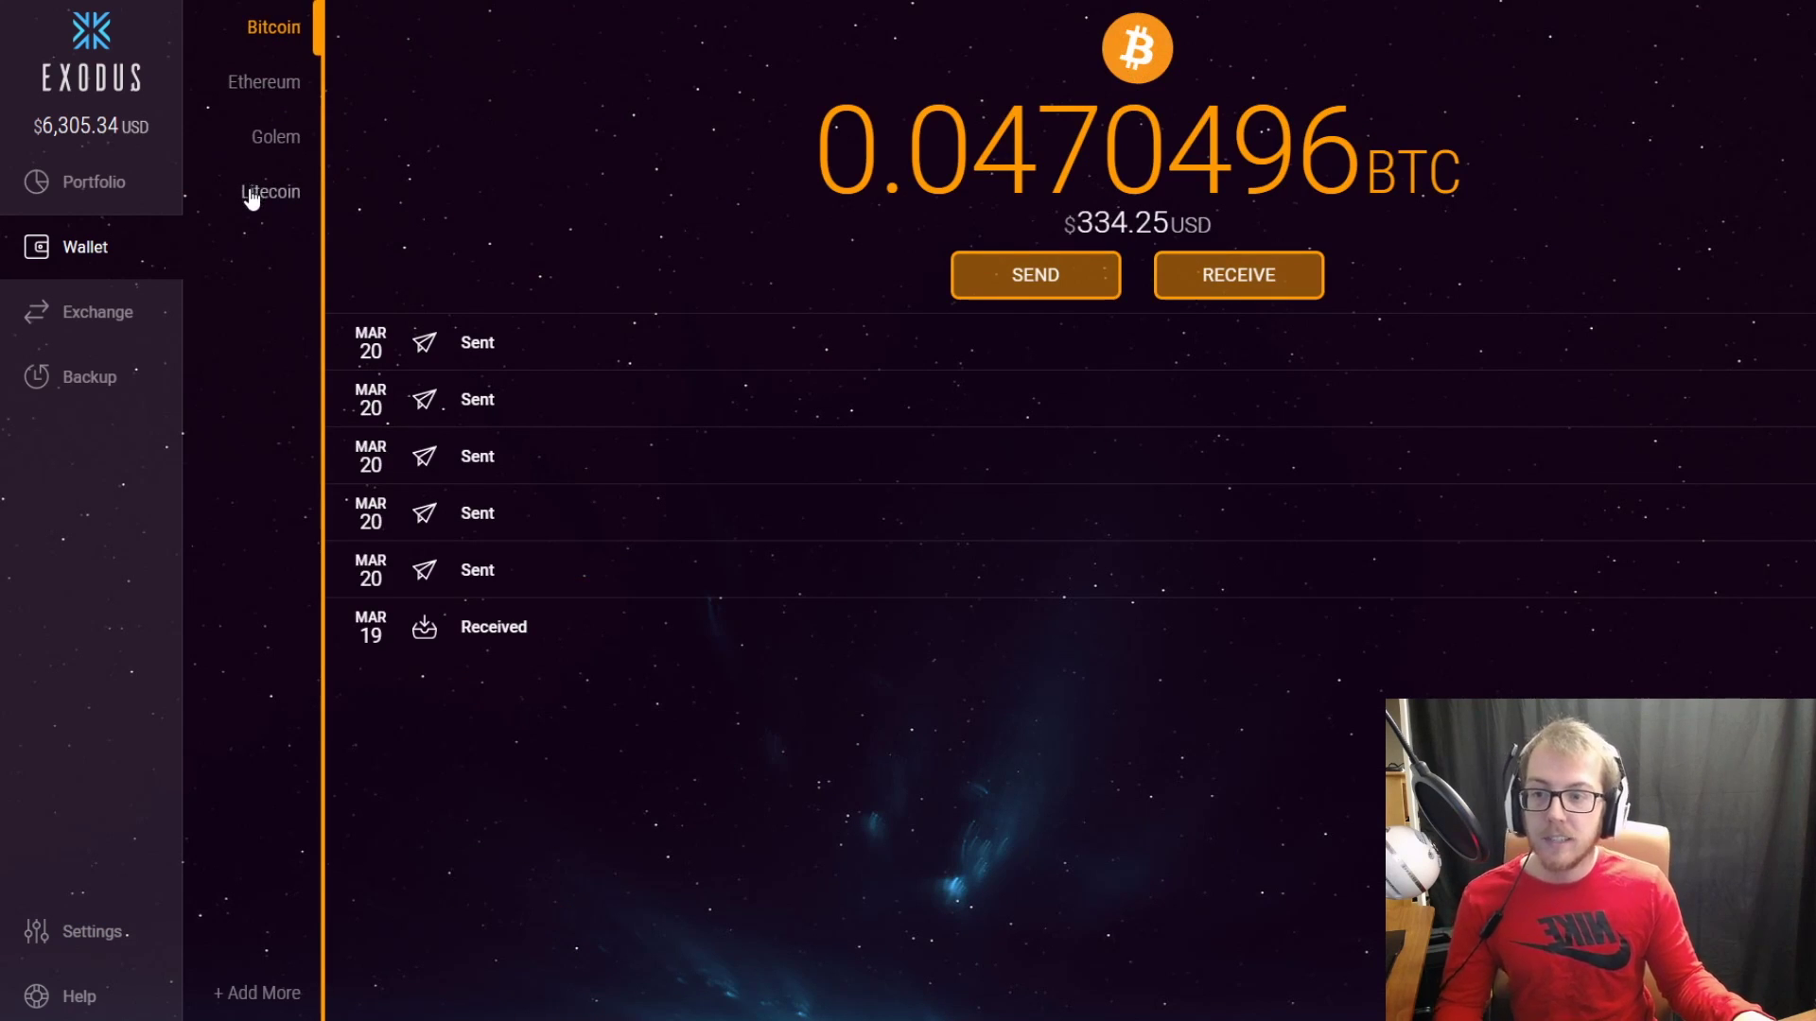
left_click(264, 995)
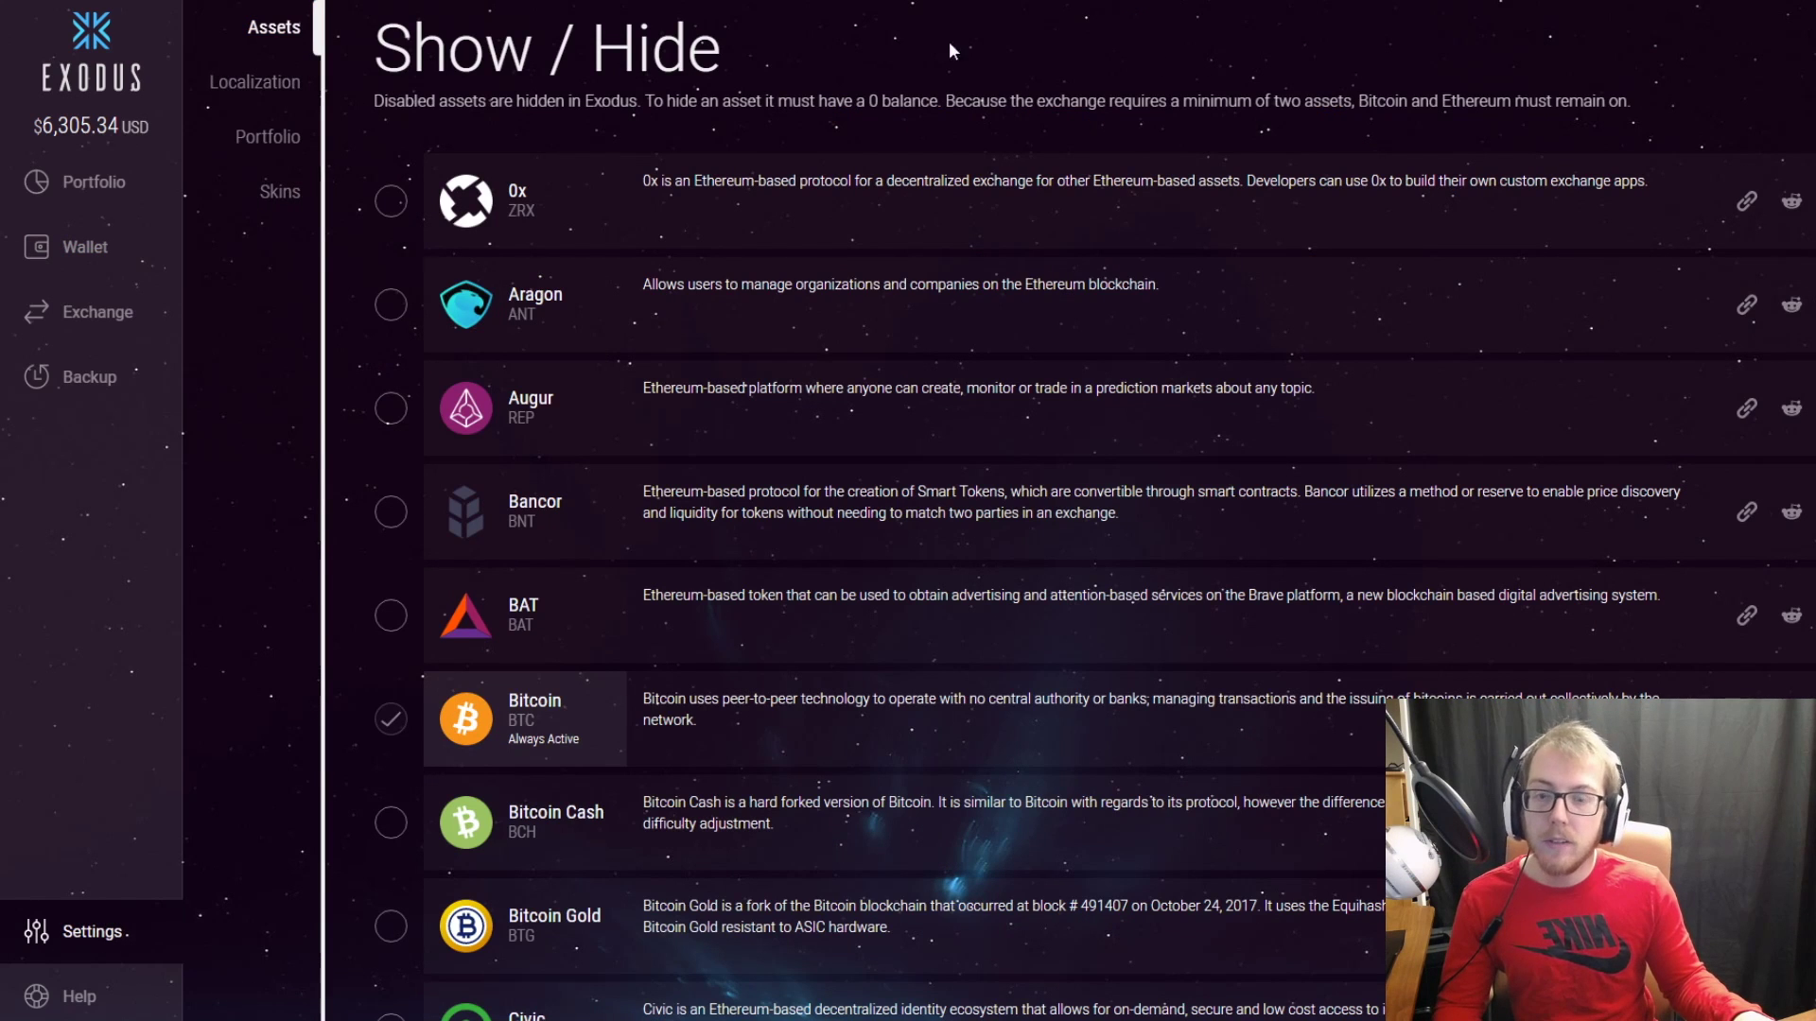
left_click(130, 186)
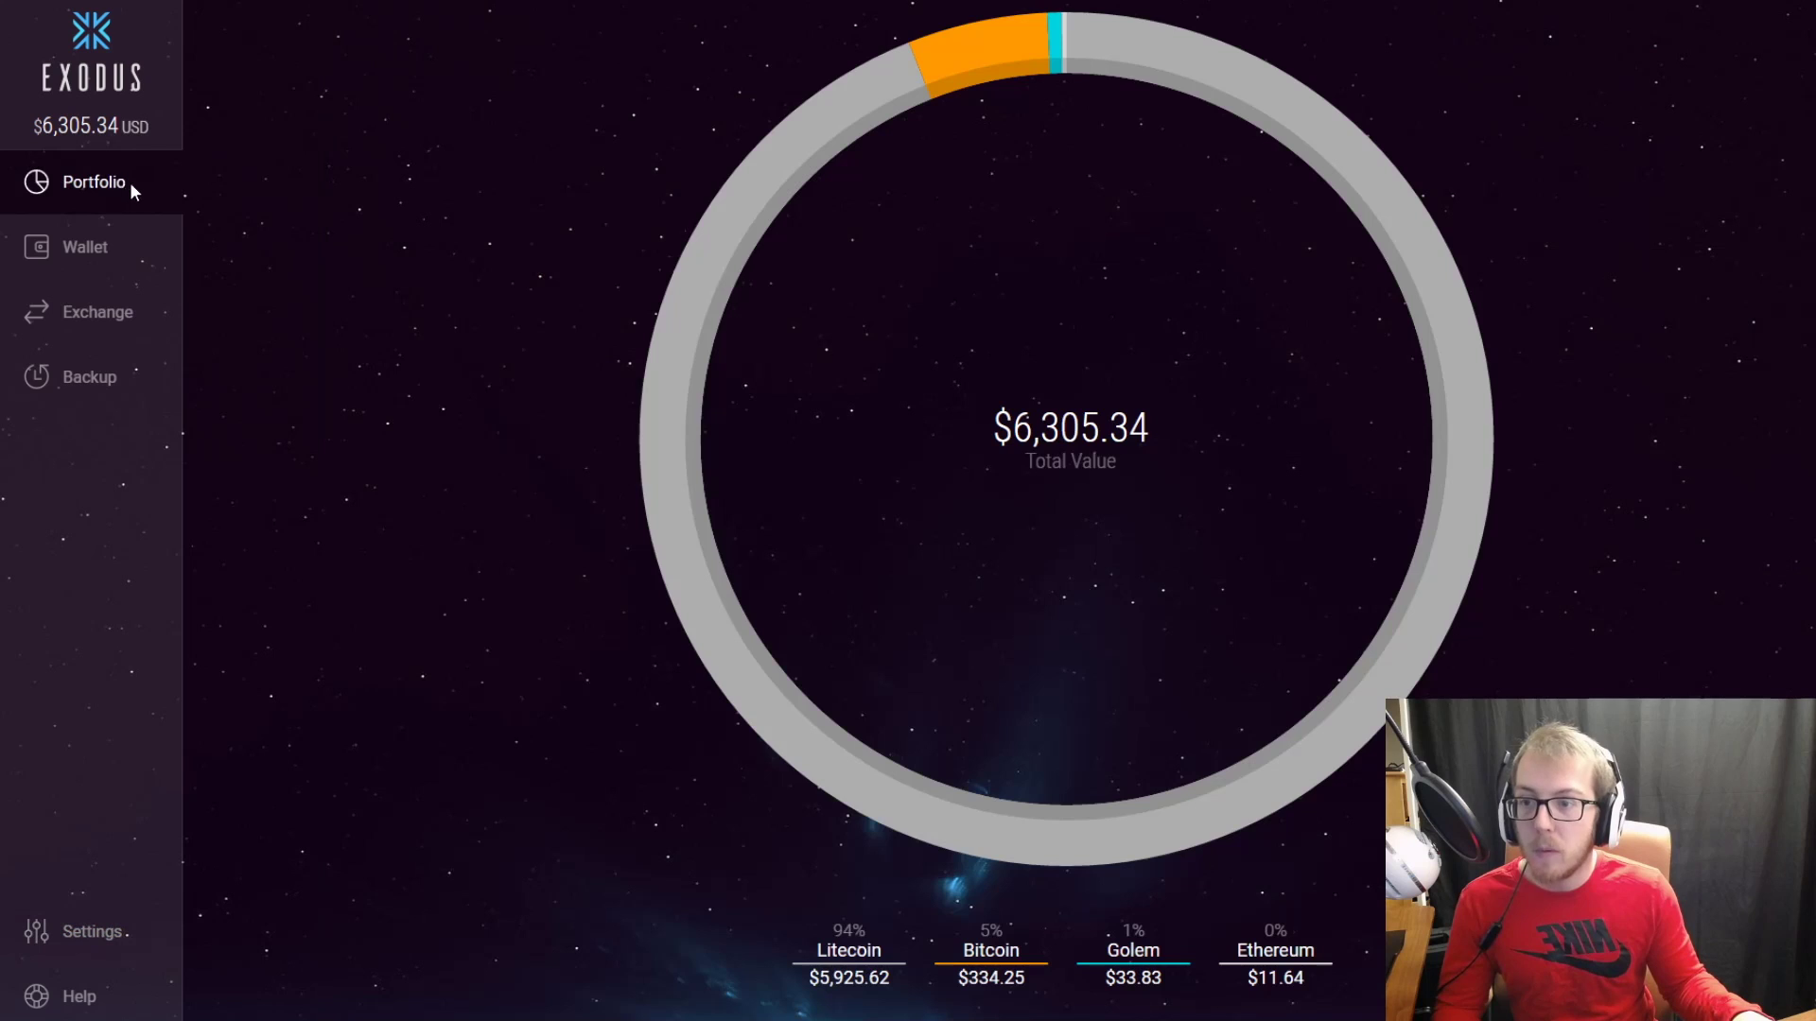
Go to the Bitcoin wallet page to reach the BTC-to-ETH exchange screen.
left_click(113, 252)
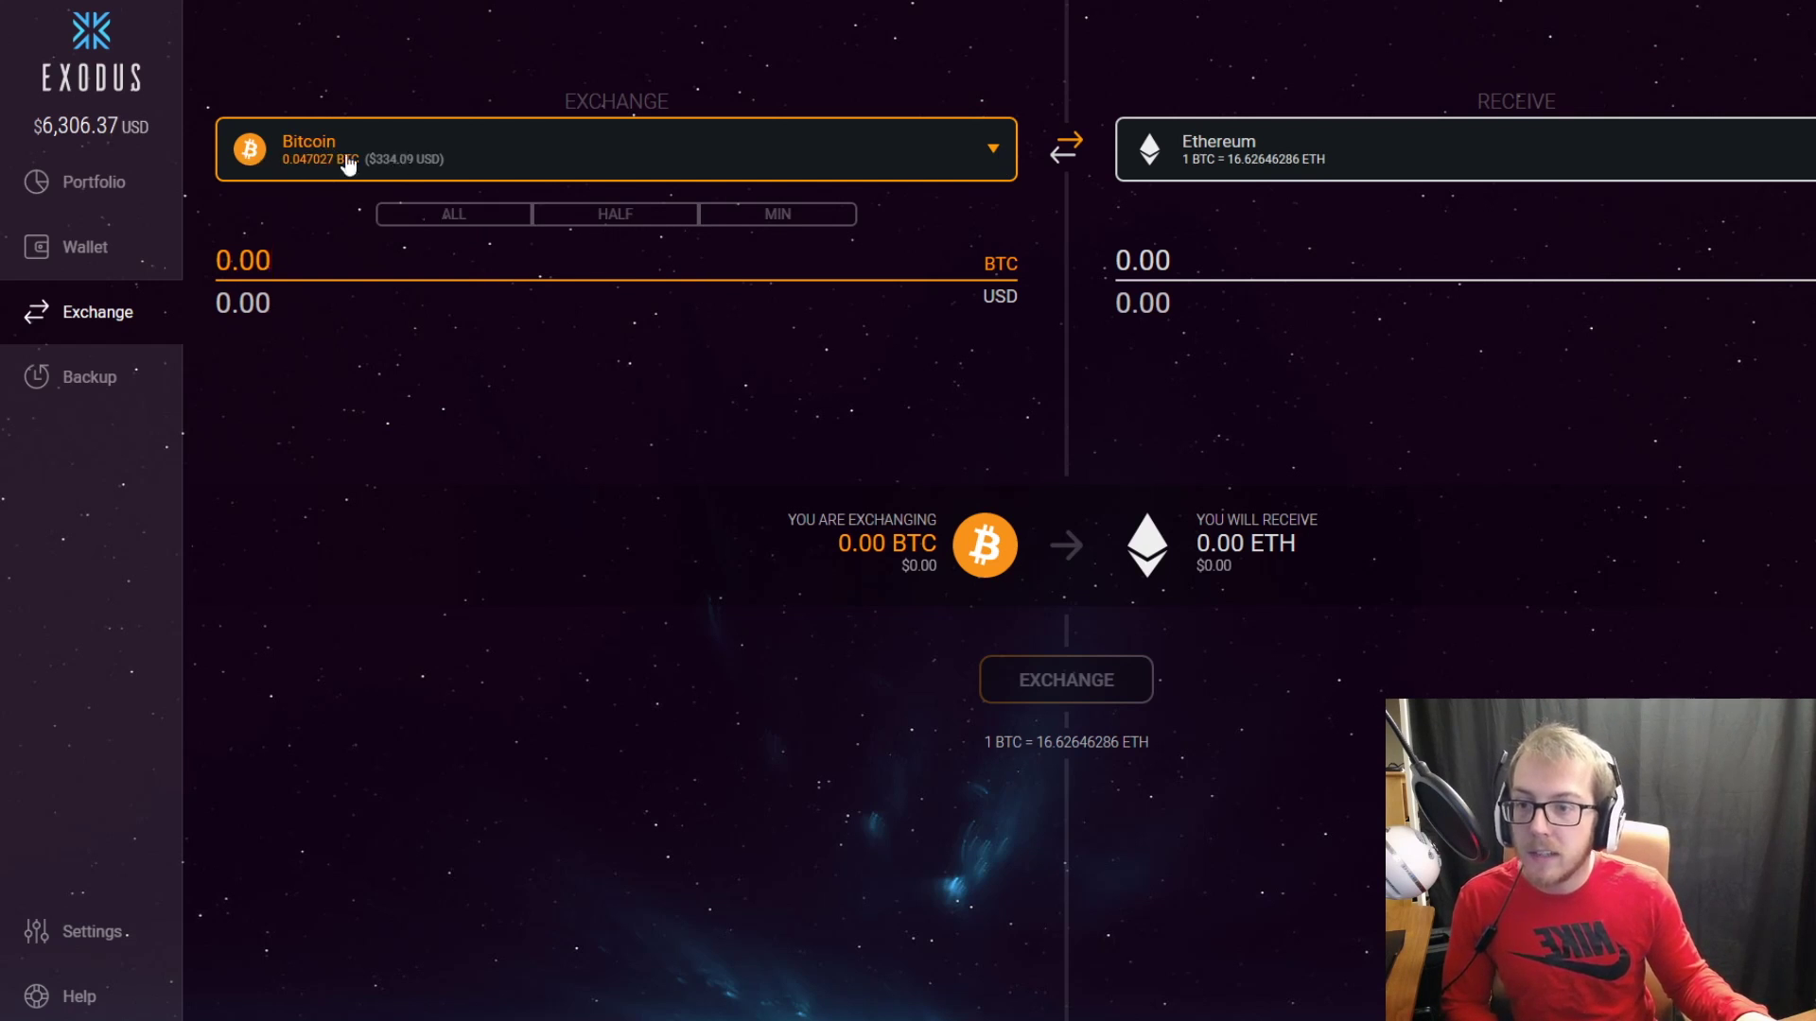
Use ALL to enter the full 0.047027 BTC, quoting 0.78093622 ETH.
left_click(463, 217)
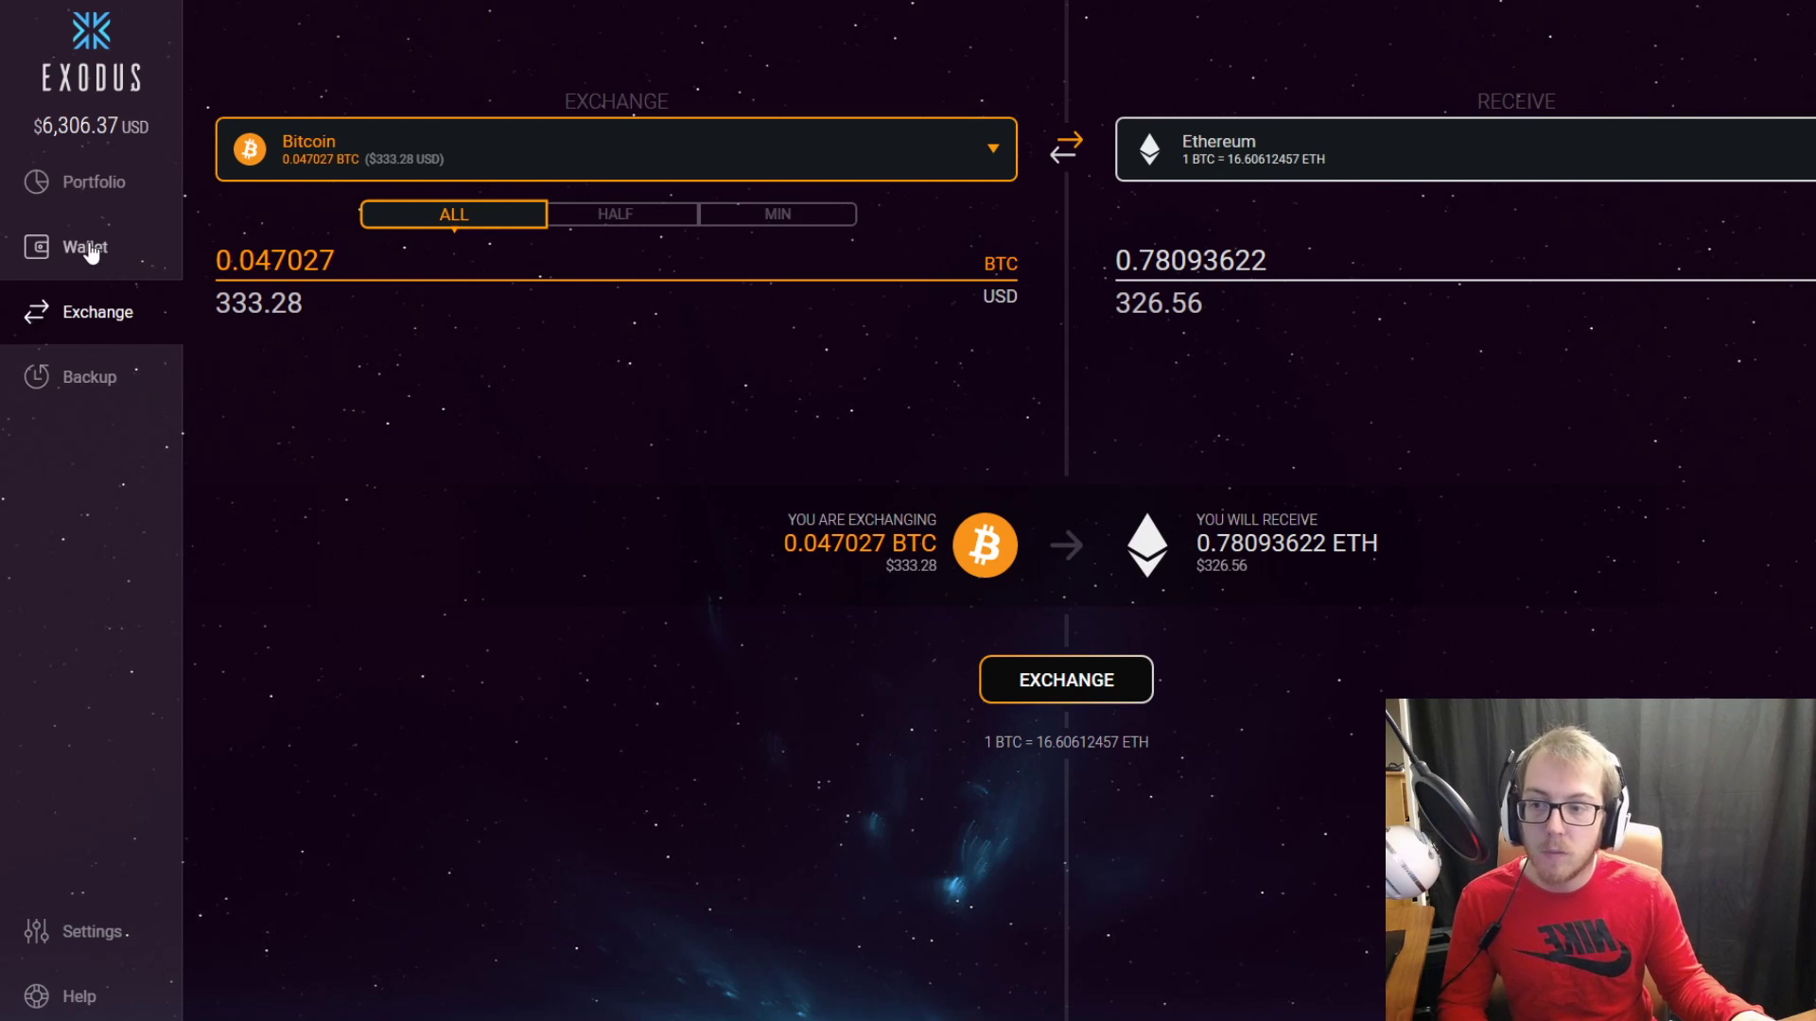
Leave the exchange unexecuted and go back to the Portfolio page.
left_click(94, 181)
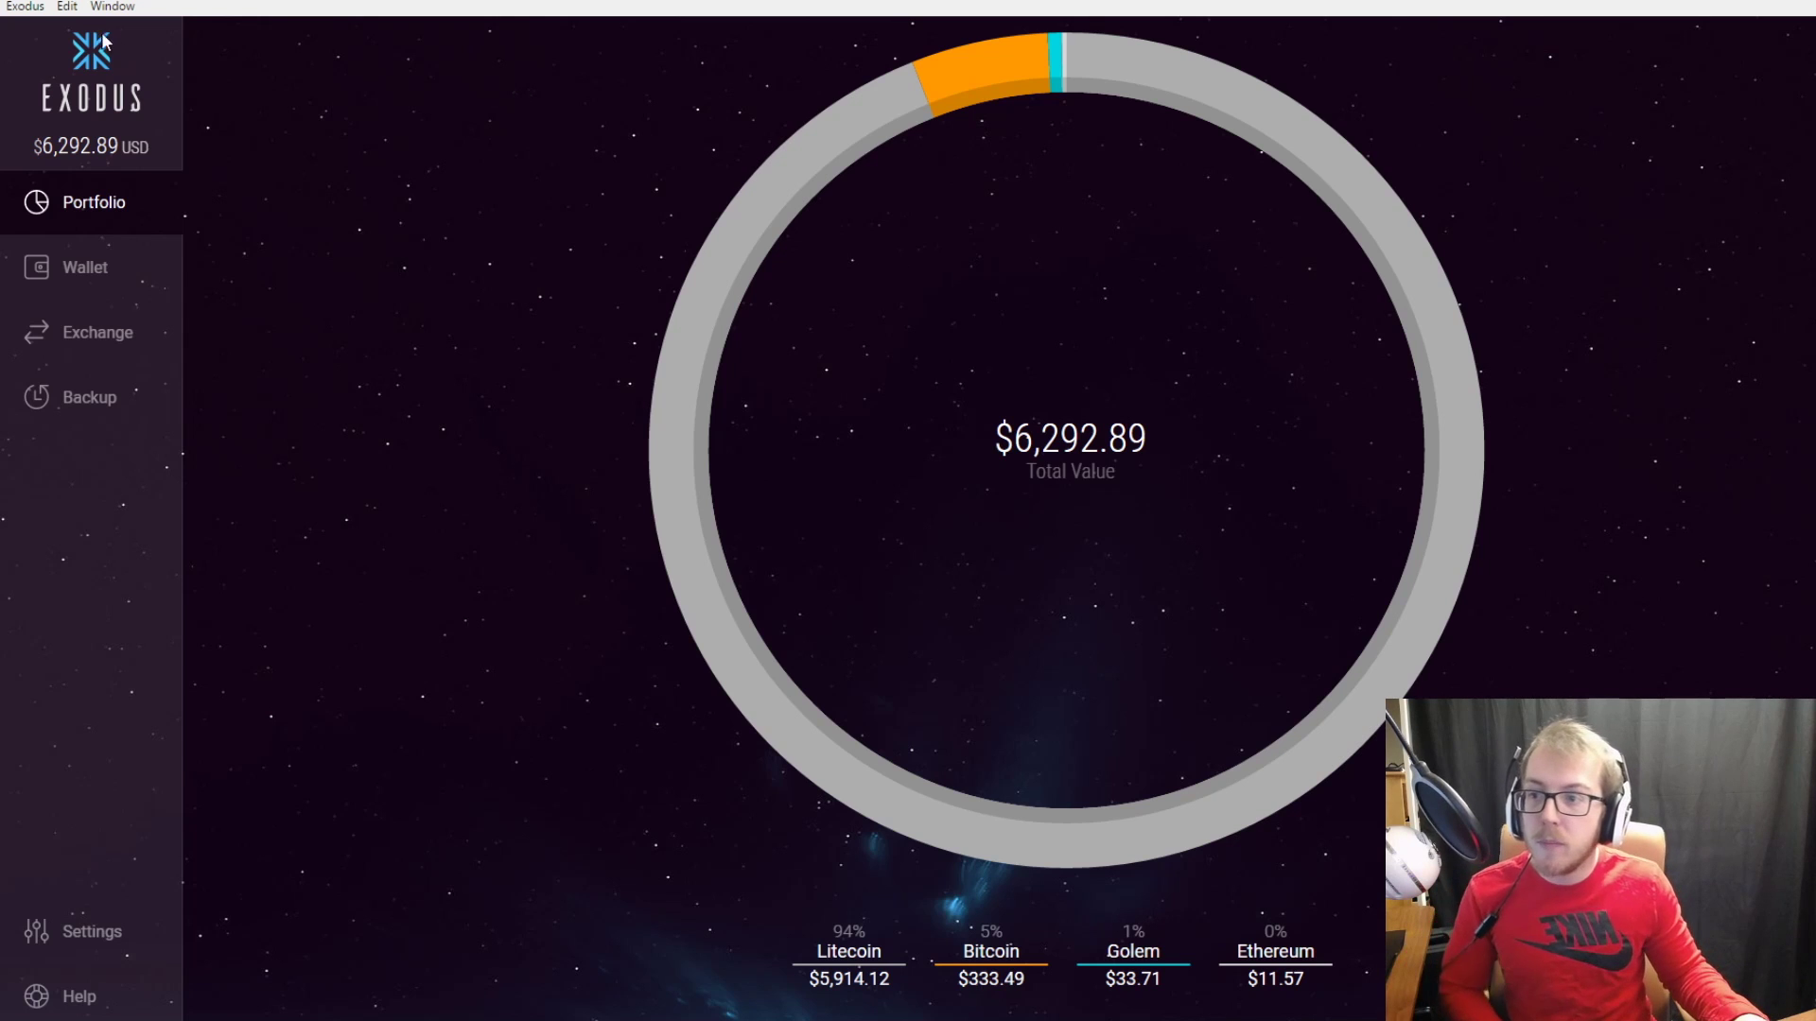
Export Bitcoin private keys via Exodus > Developer > Assets > Bitcoin, confirming the warning.
left_click(14, 7)
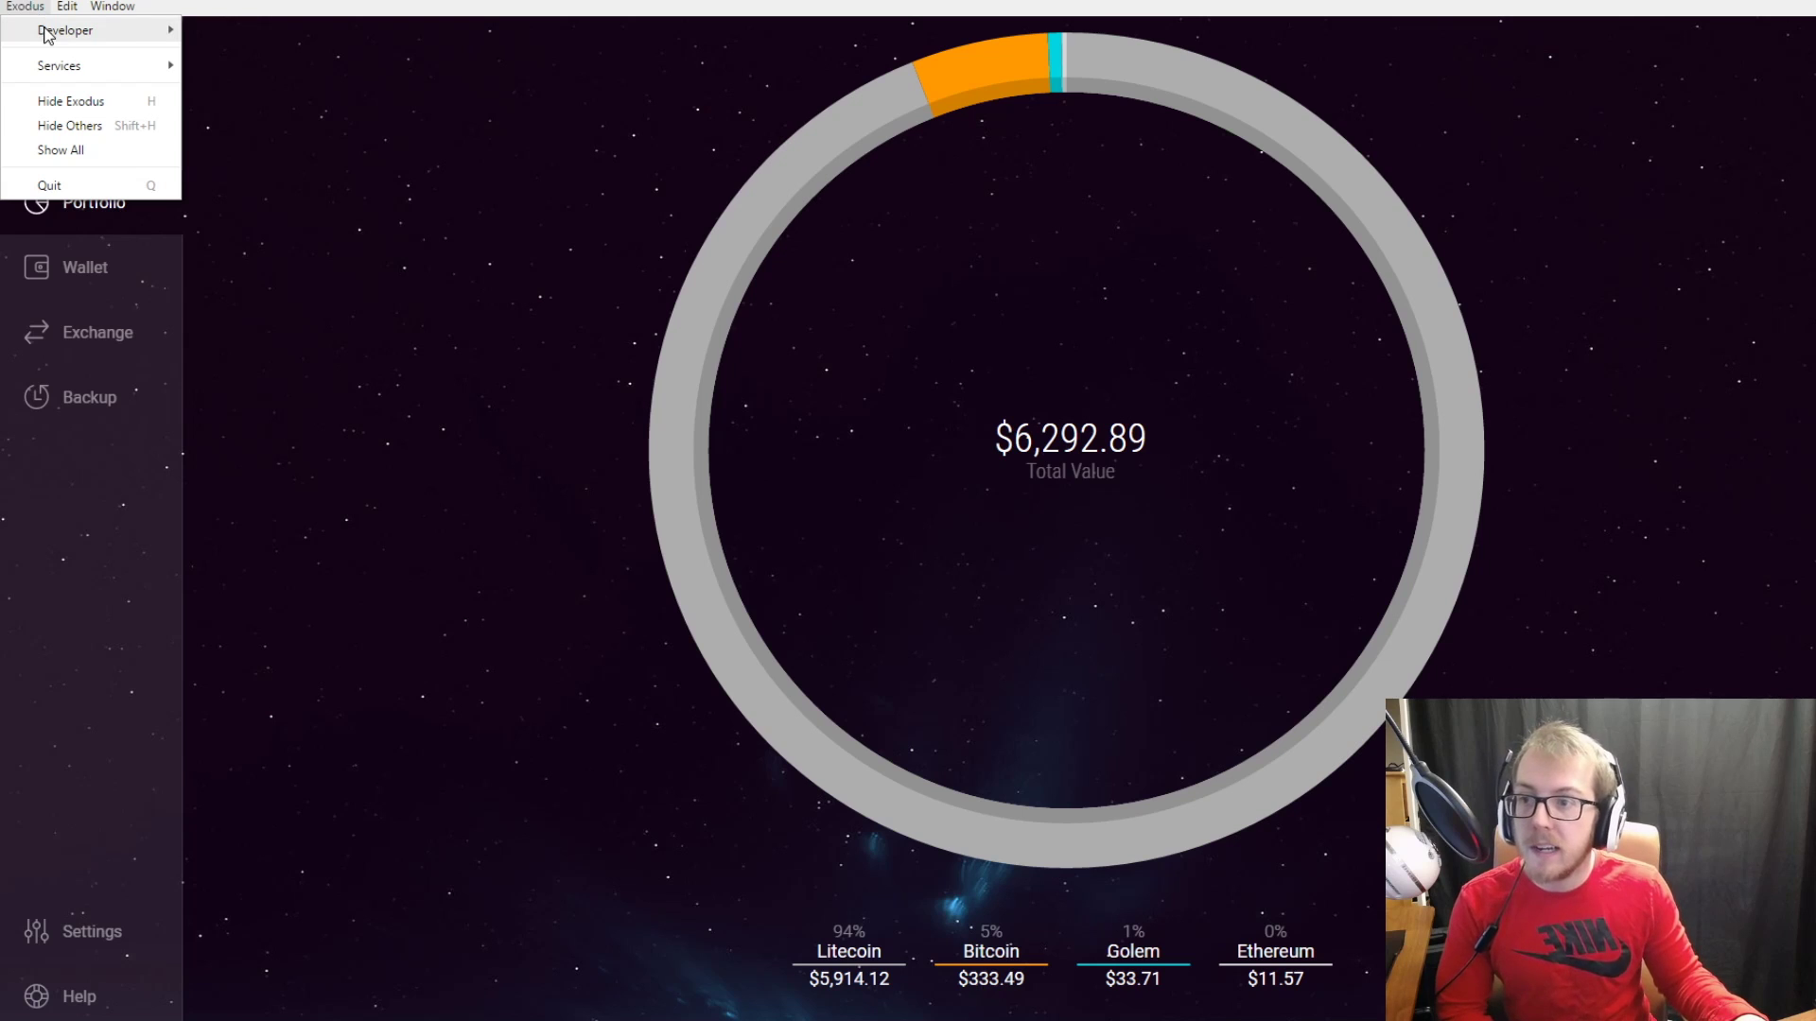
mouse_move(45, 35)
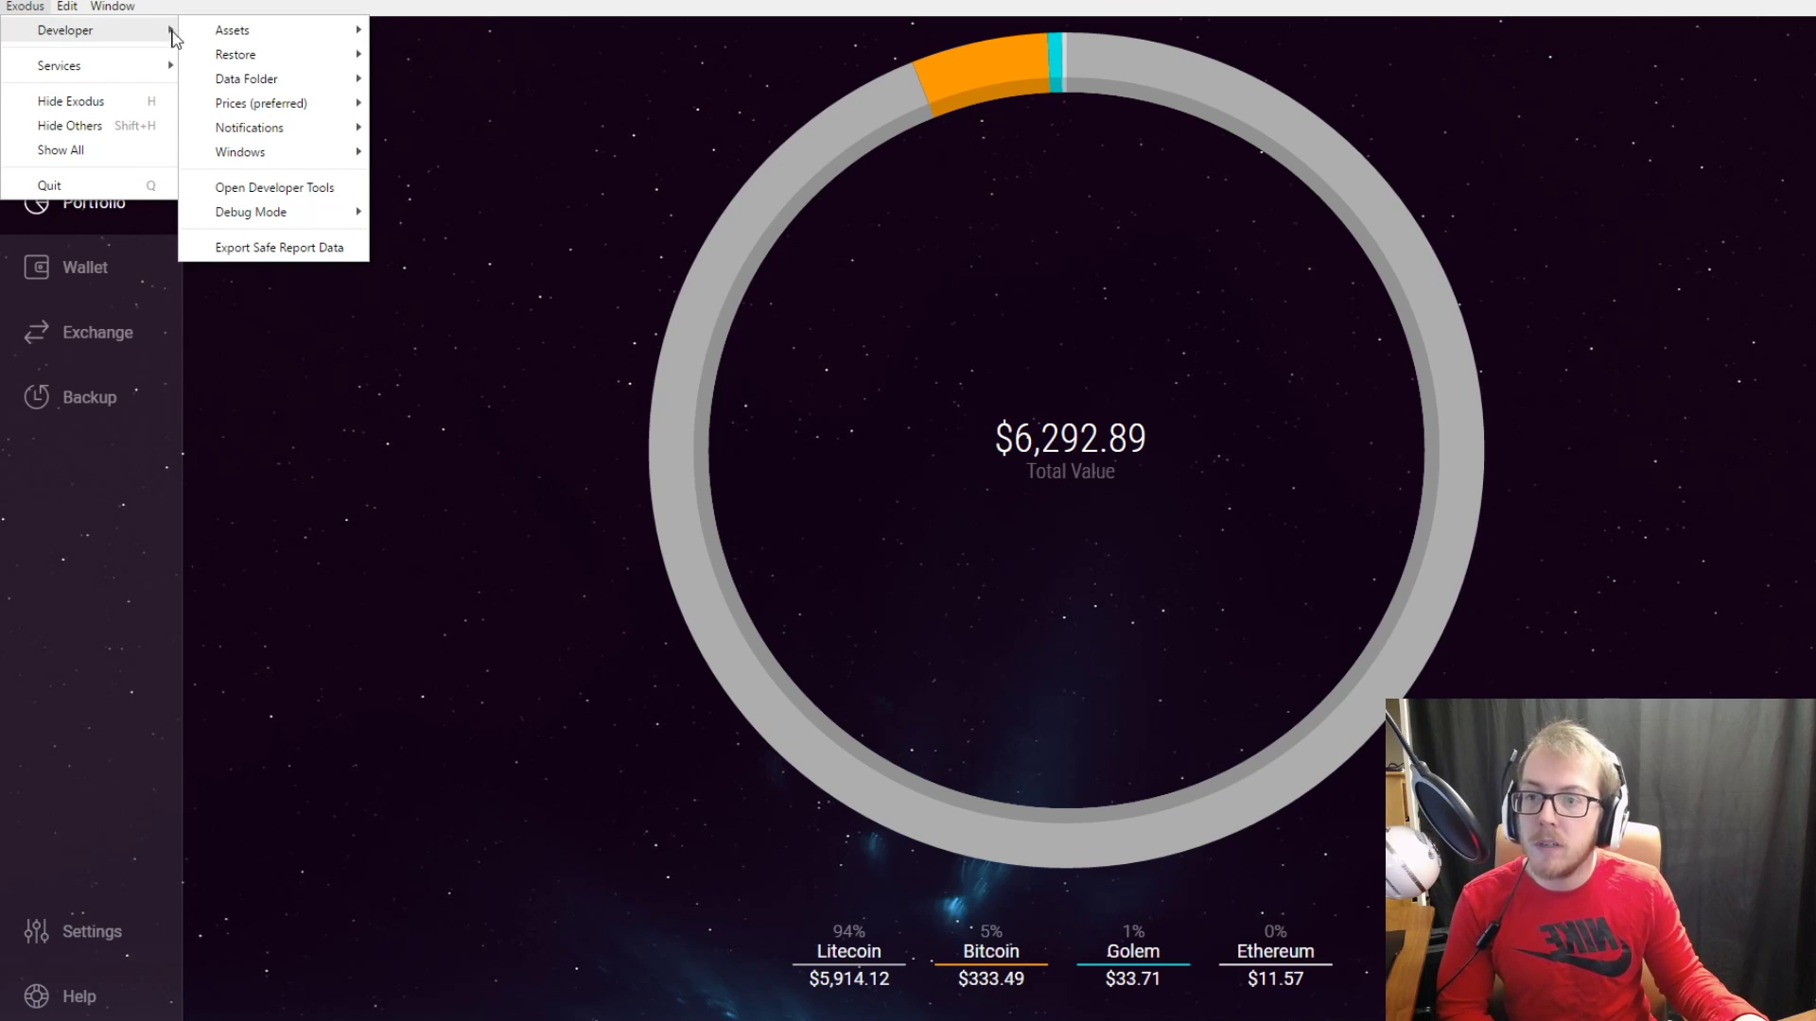
mouse_move(261, 36)
mouse_move(449, 43)
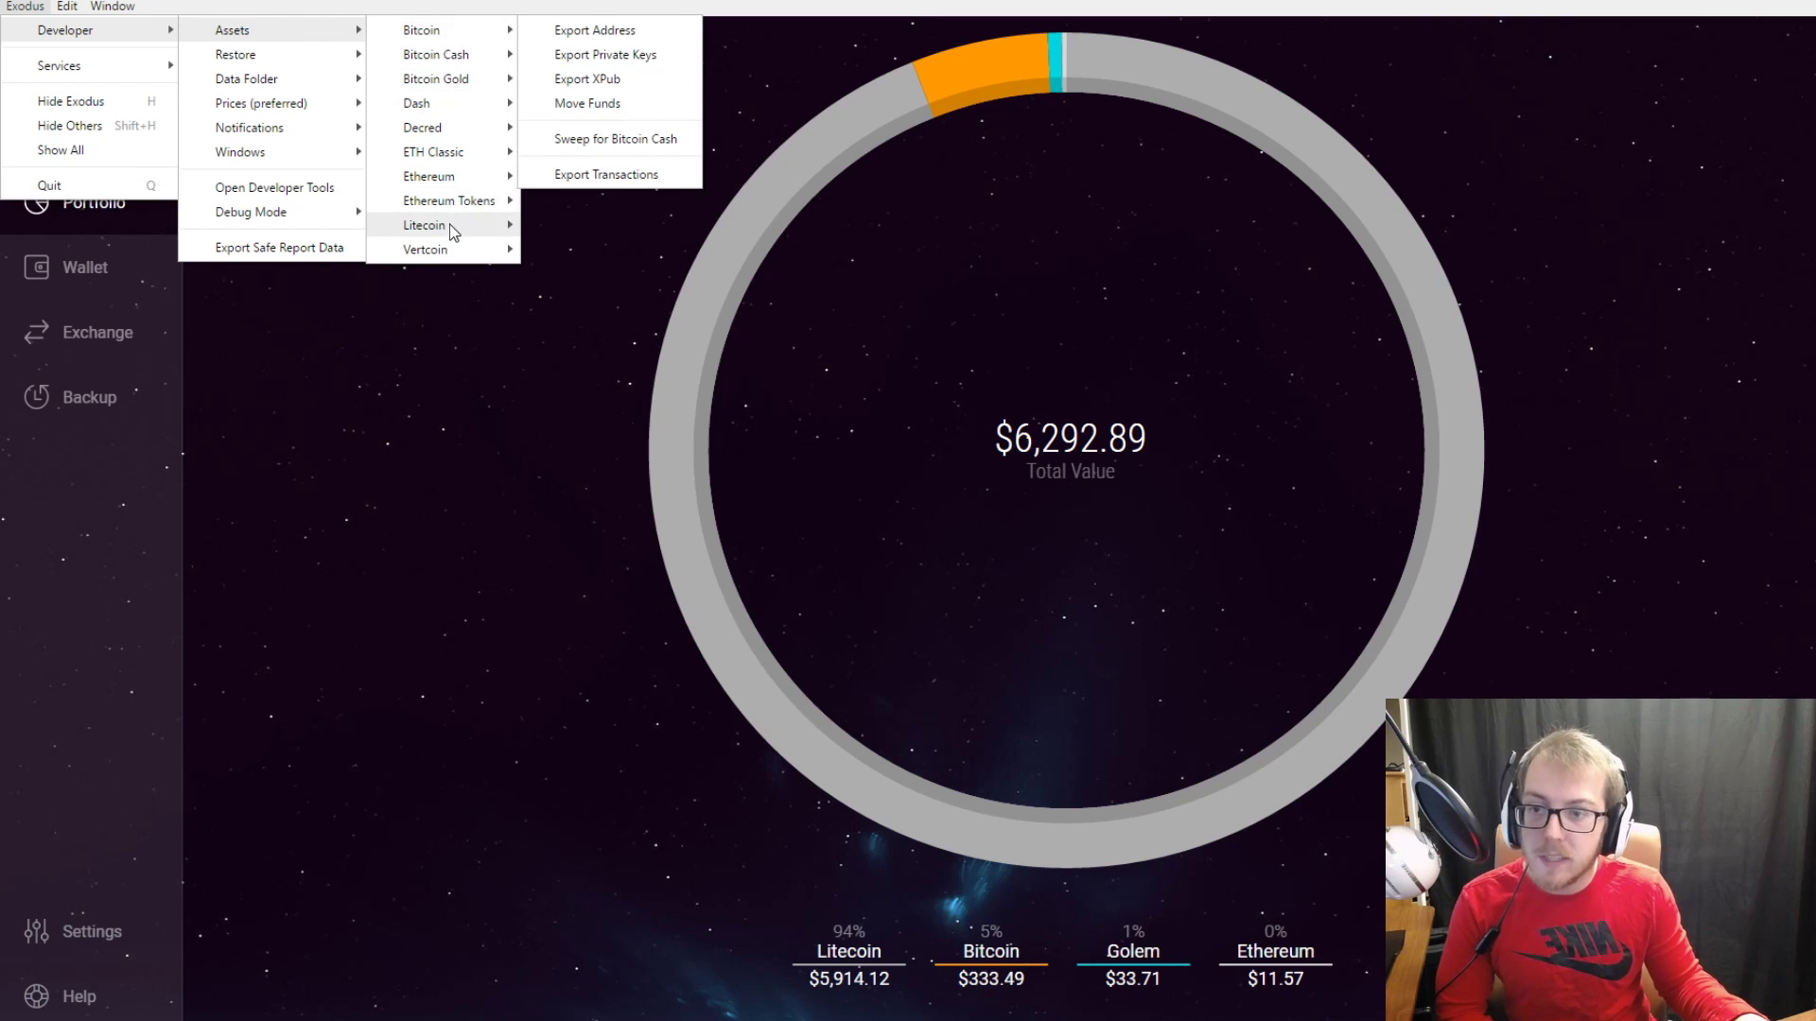
mouse_move(456, 210)
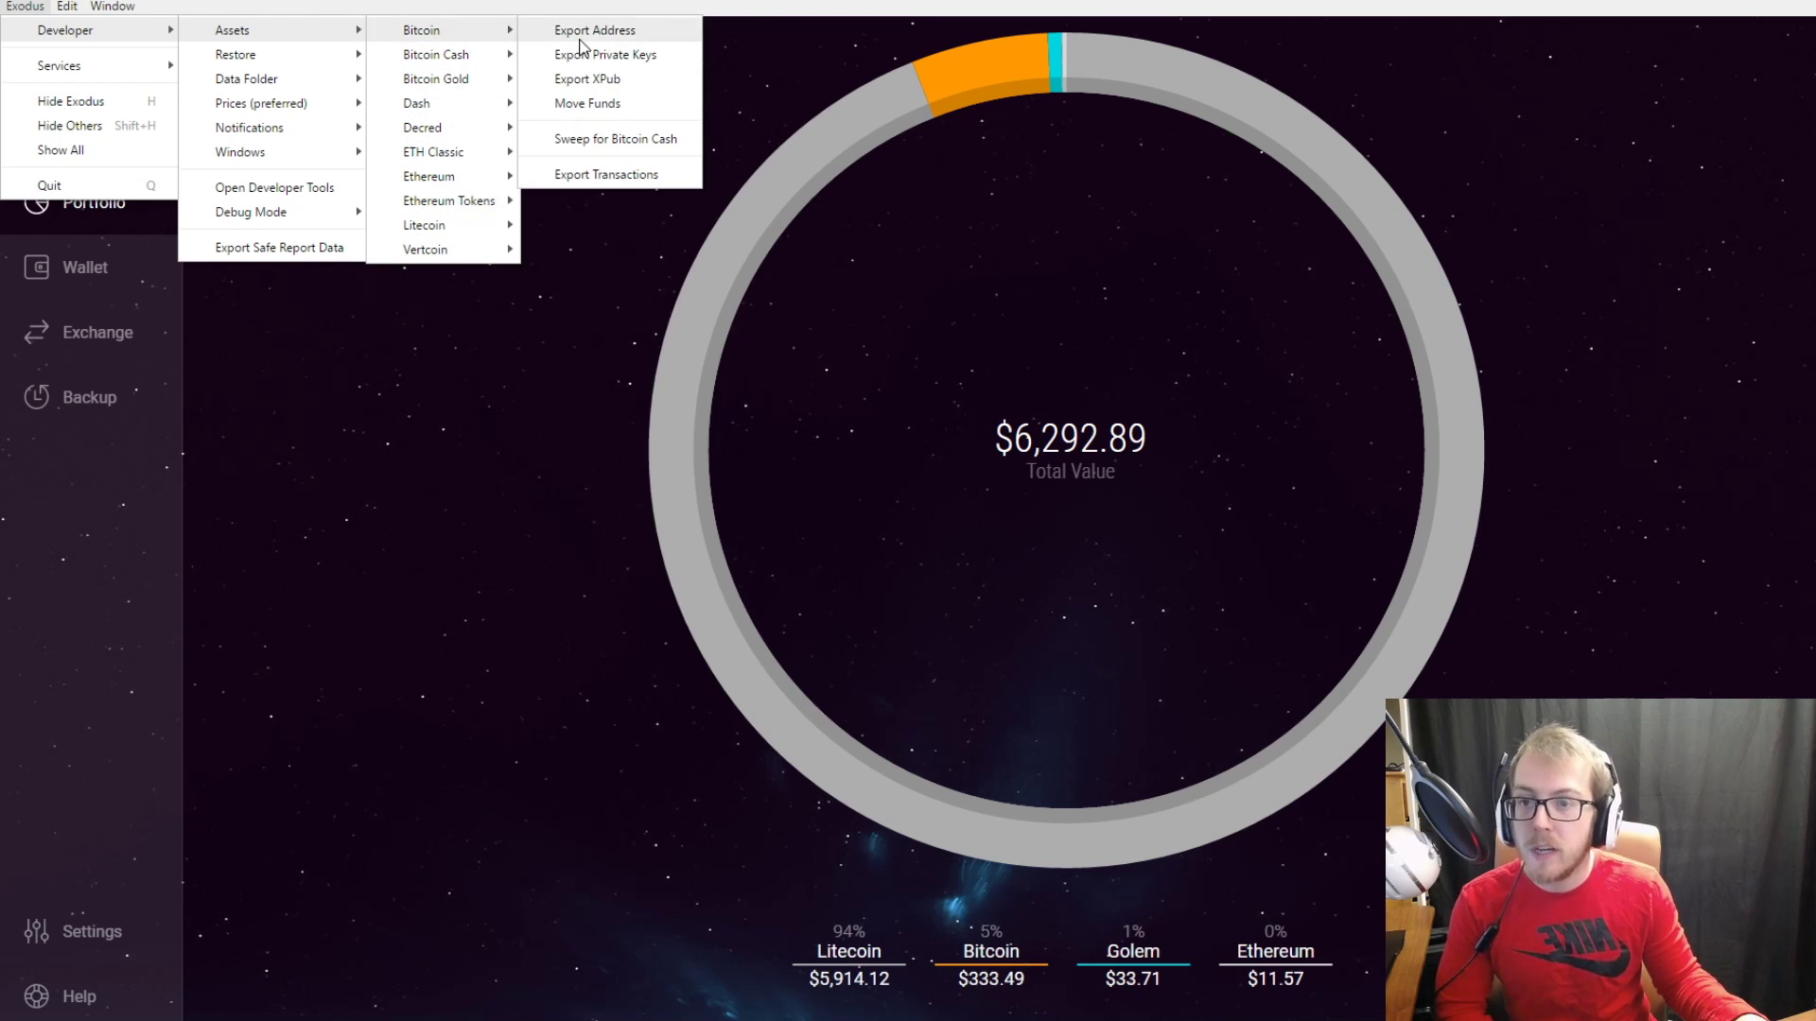
left_click(610, 55)
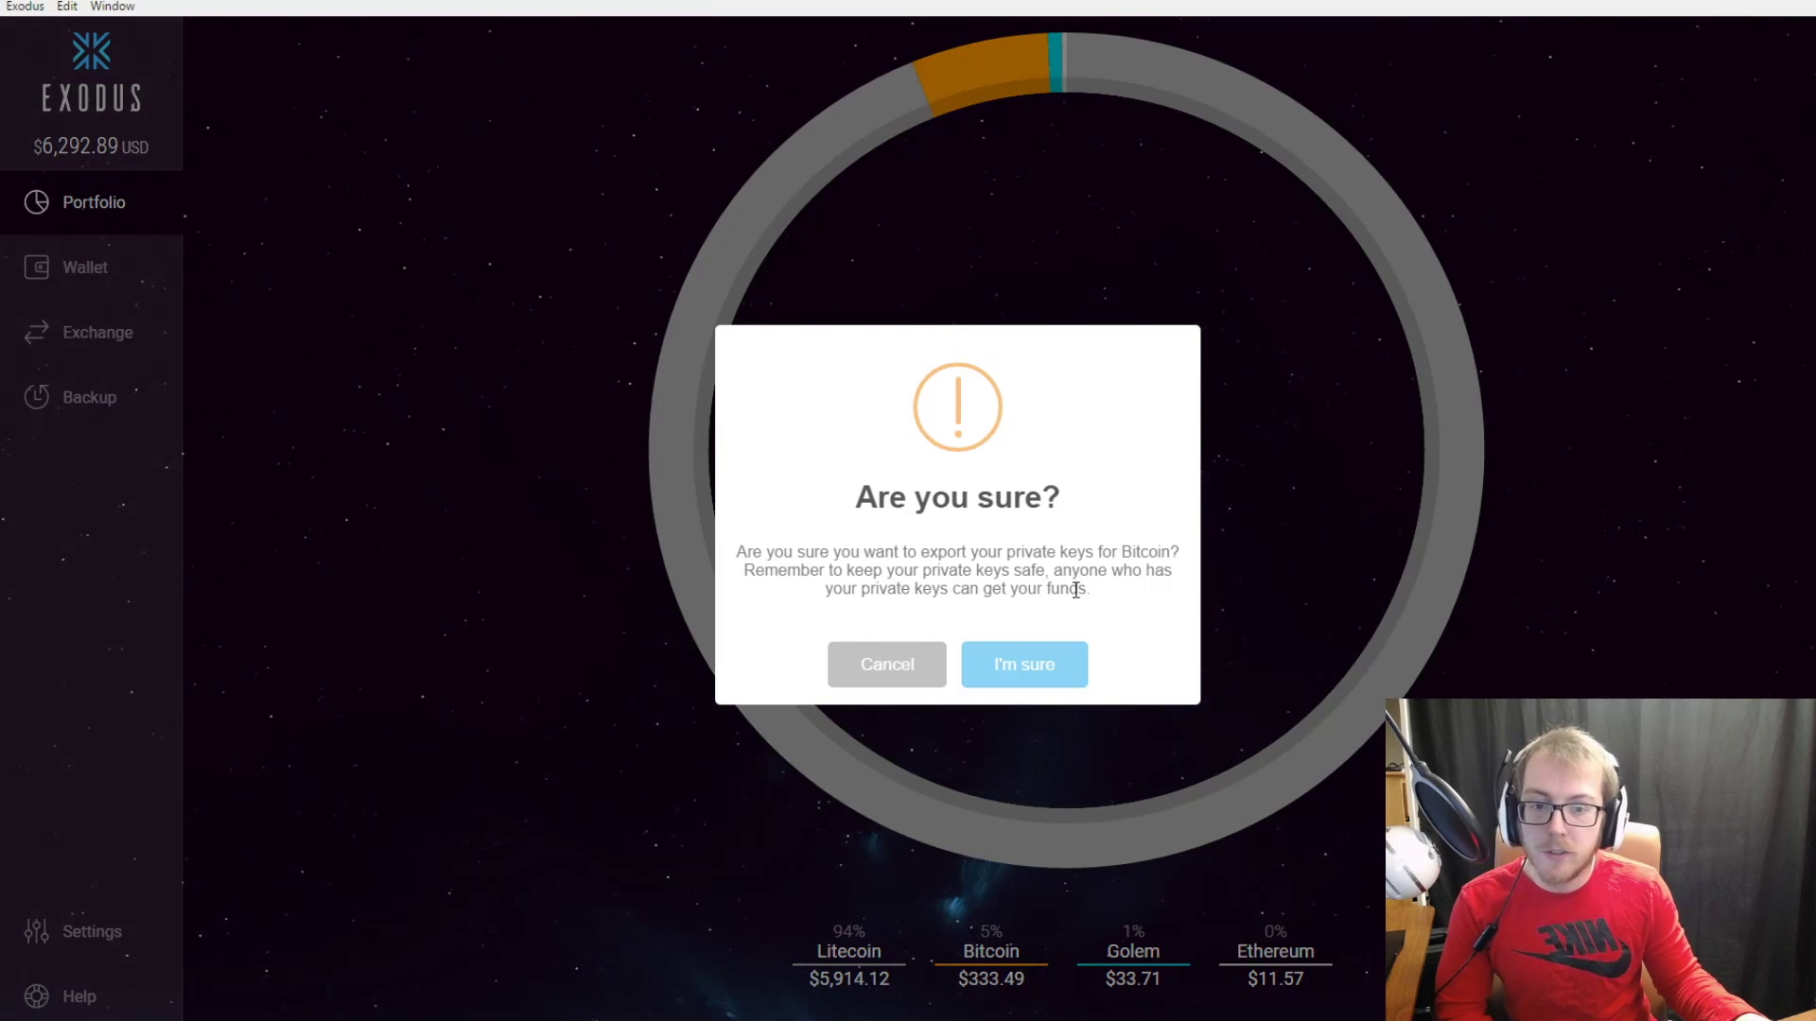
left_click(1047, 662)
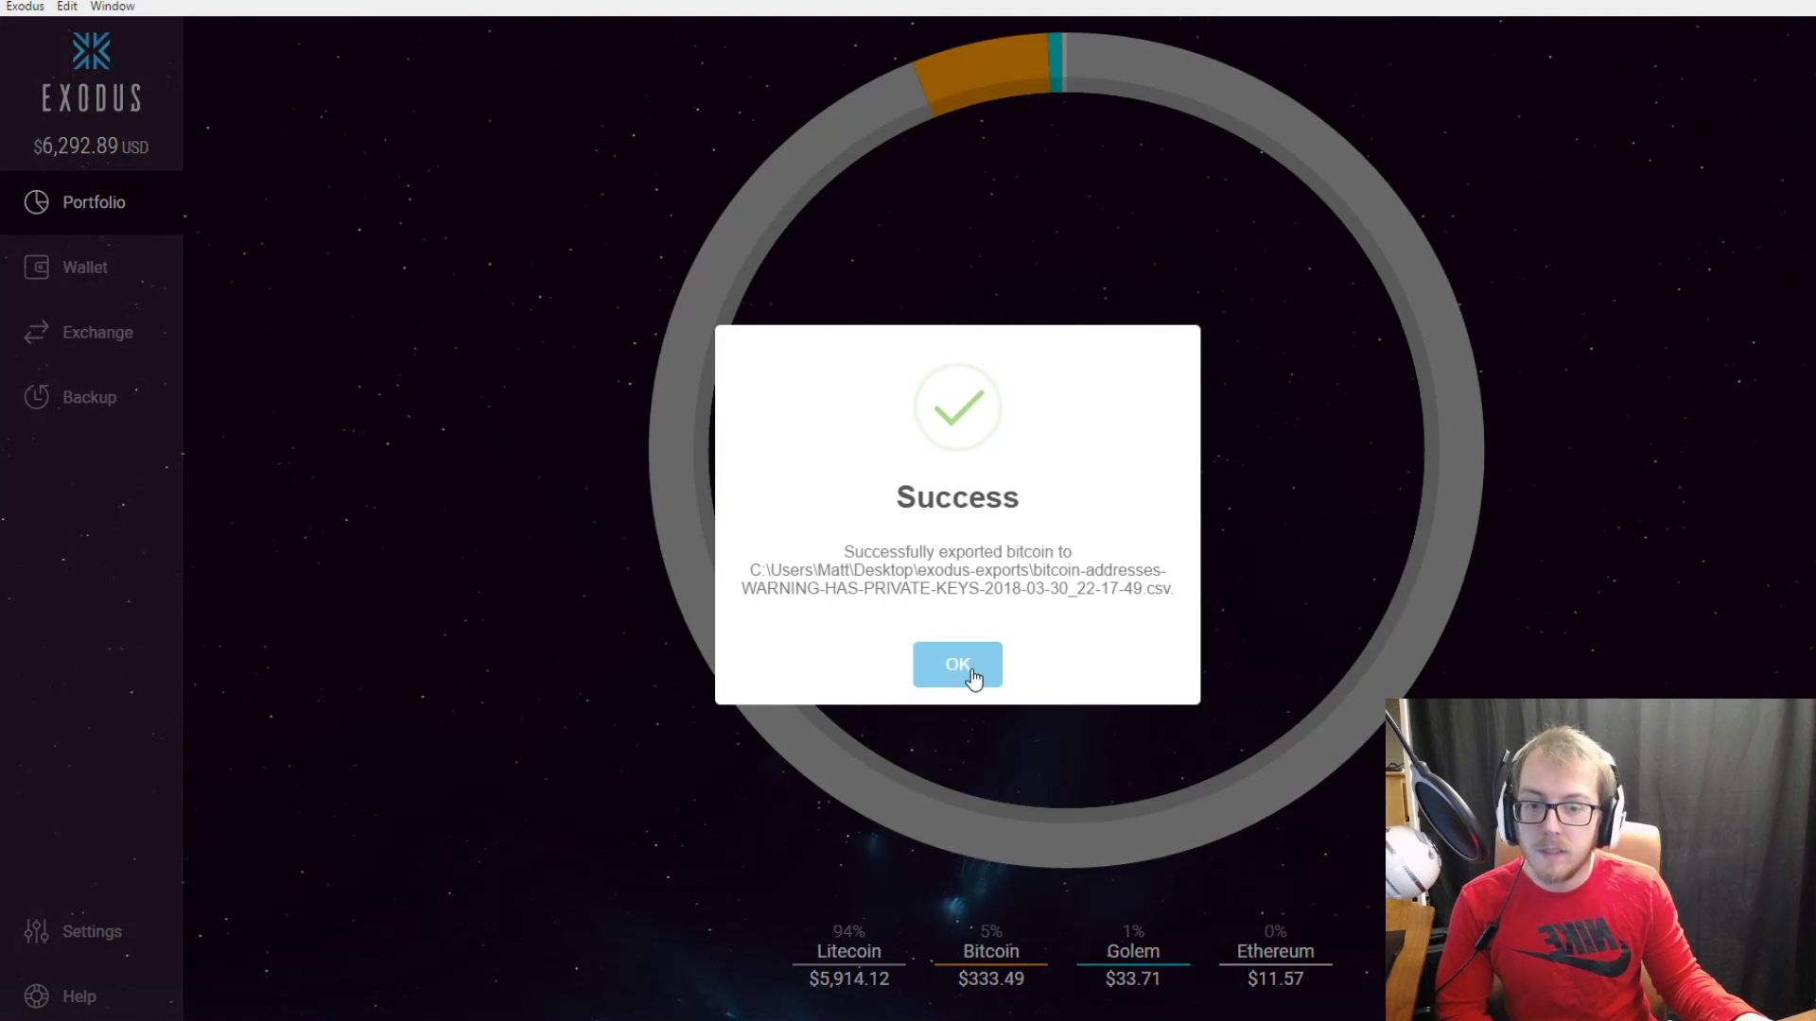
Dismiss the private-key export Success dialog.
left_click(971, 668)
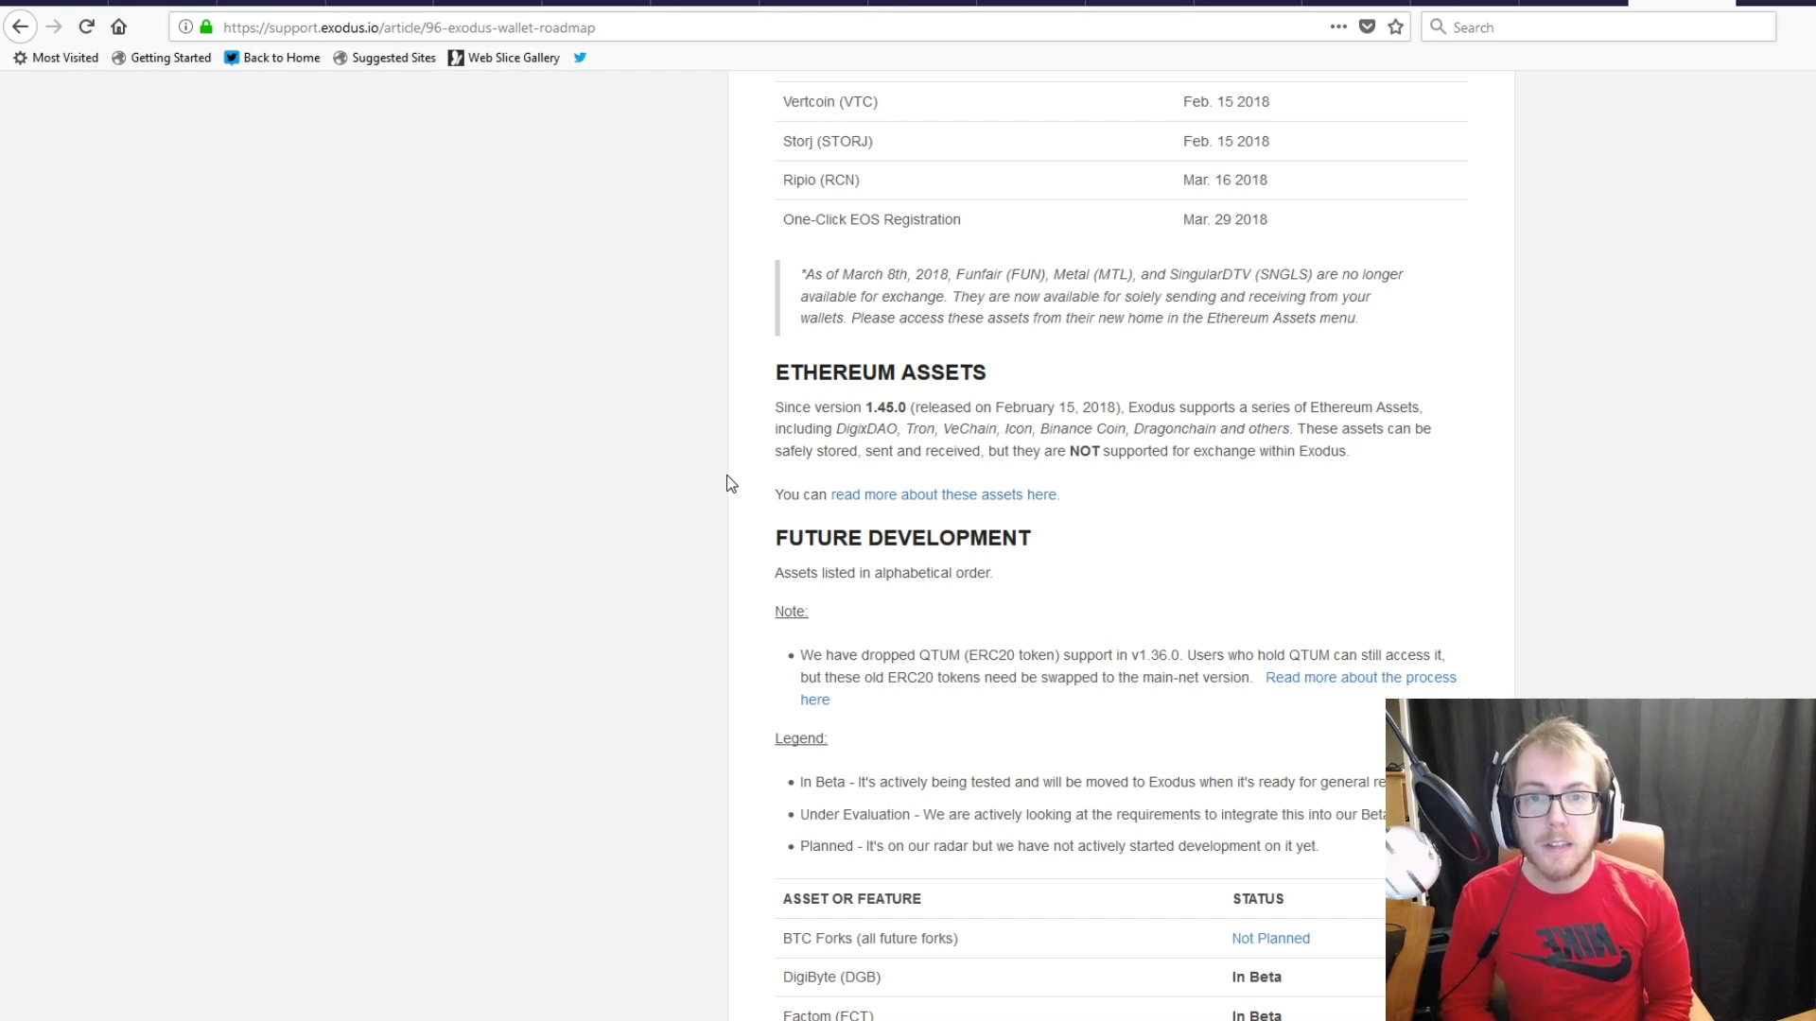
Scroll the roadmap page to the Future Development asset status table.
scroll(729, 486, "down", 5)
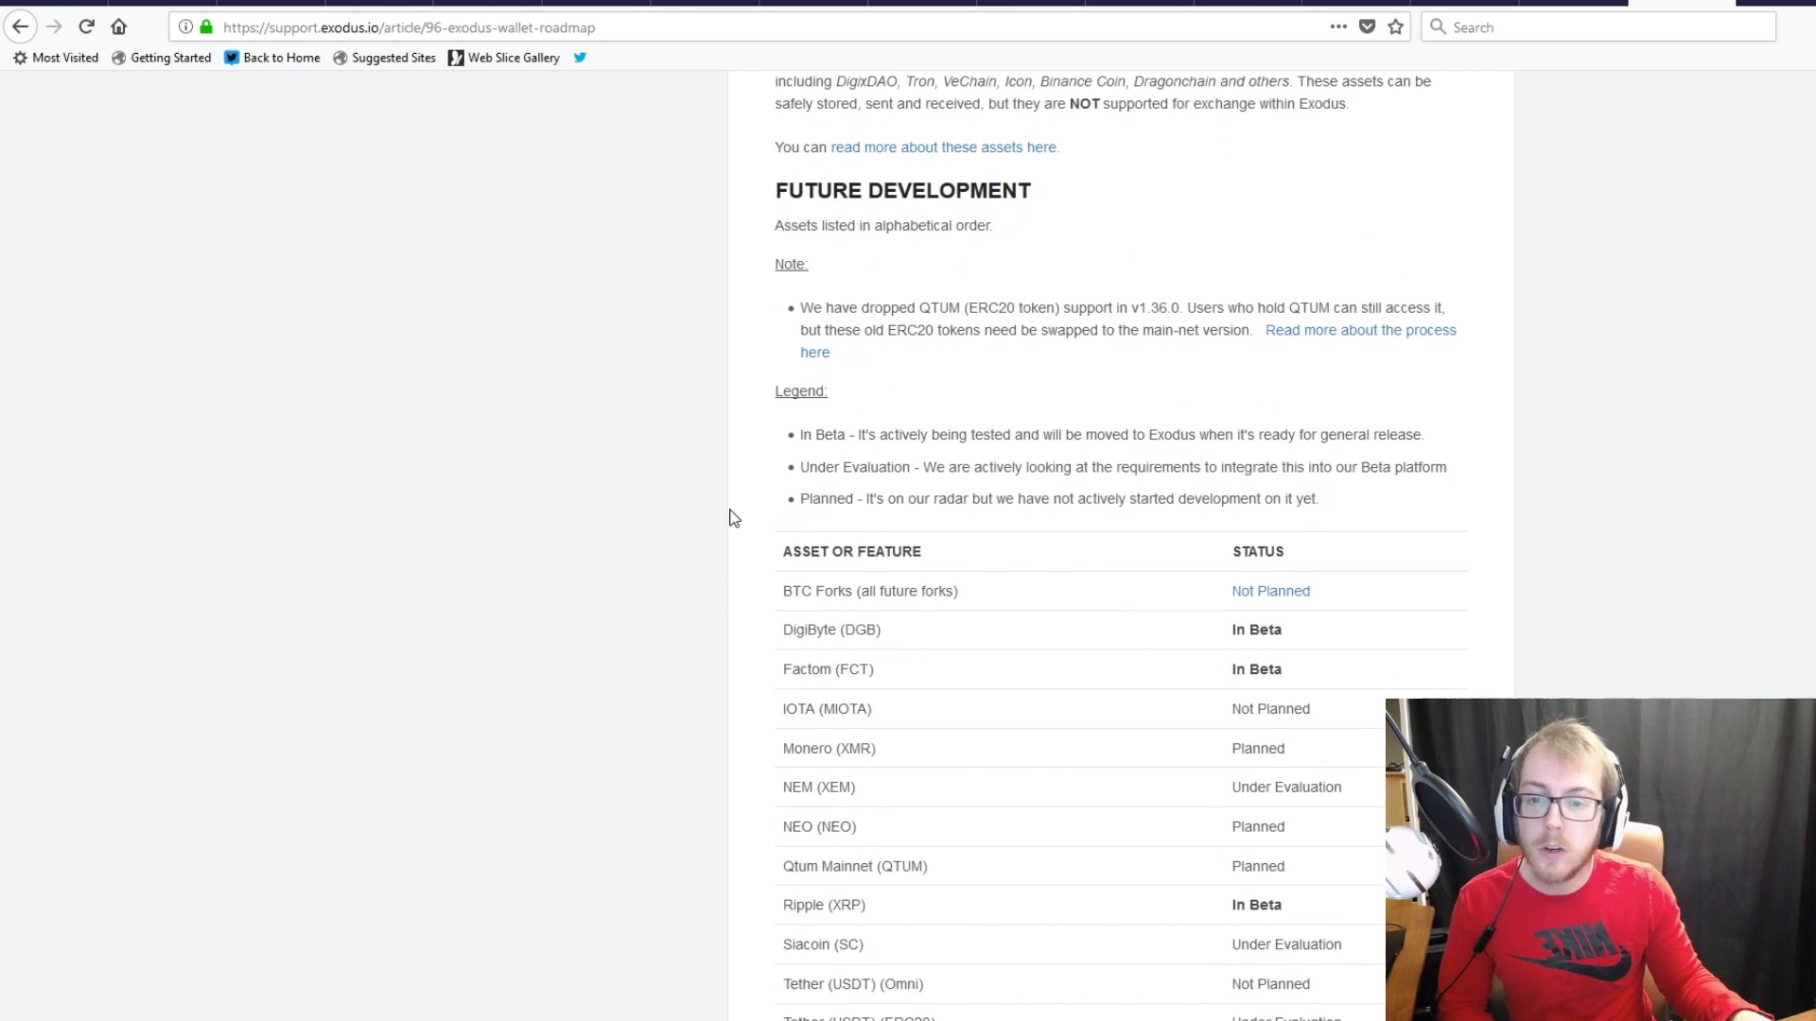
scroll(742, 504, "up", 2)
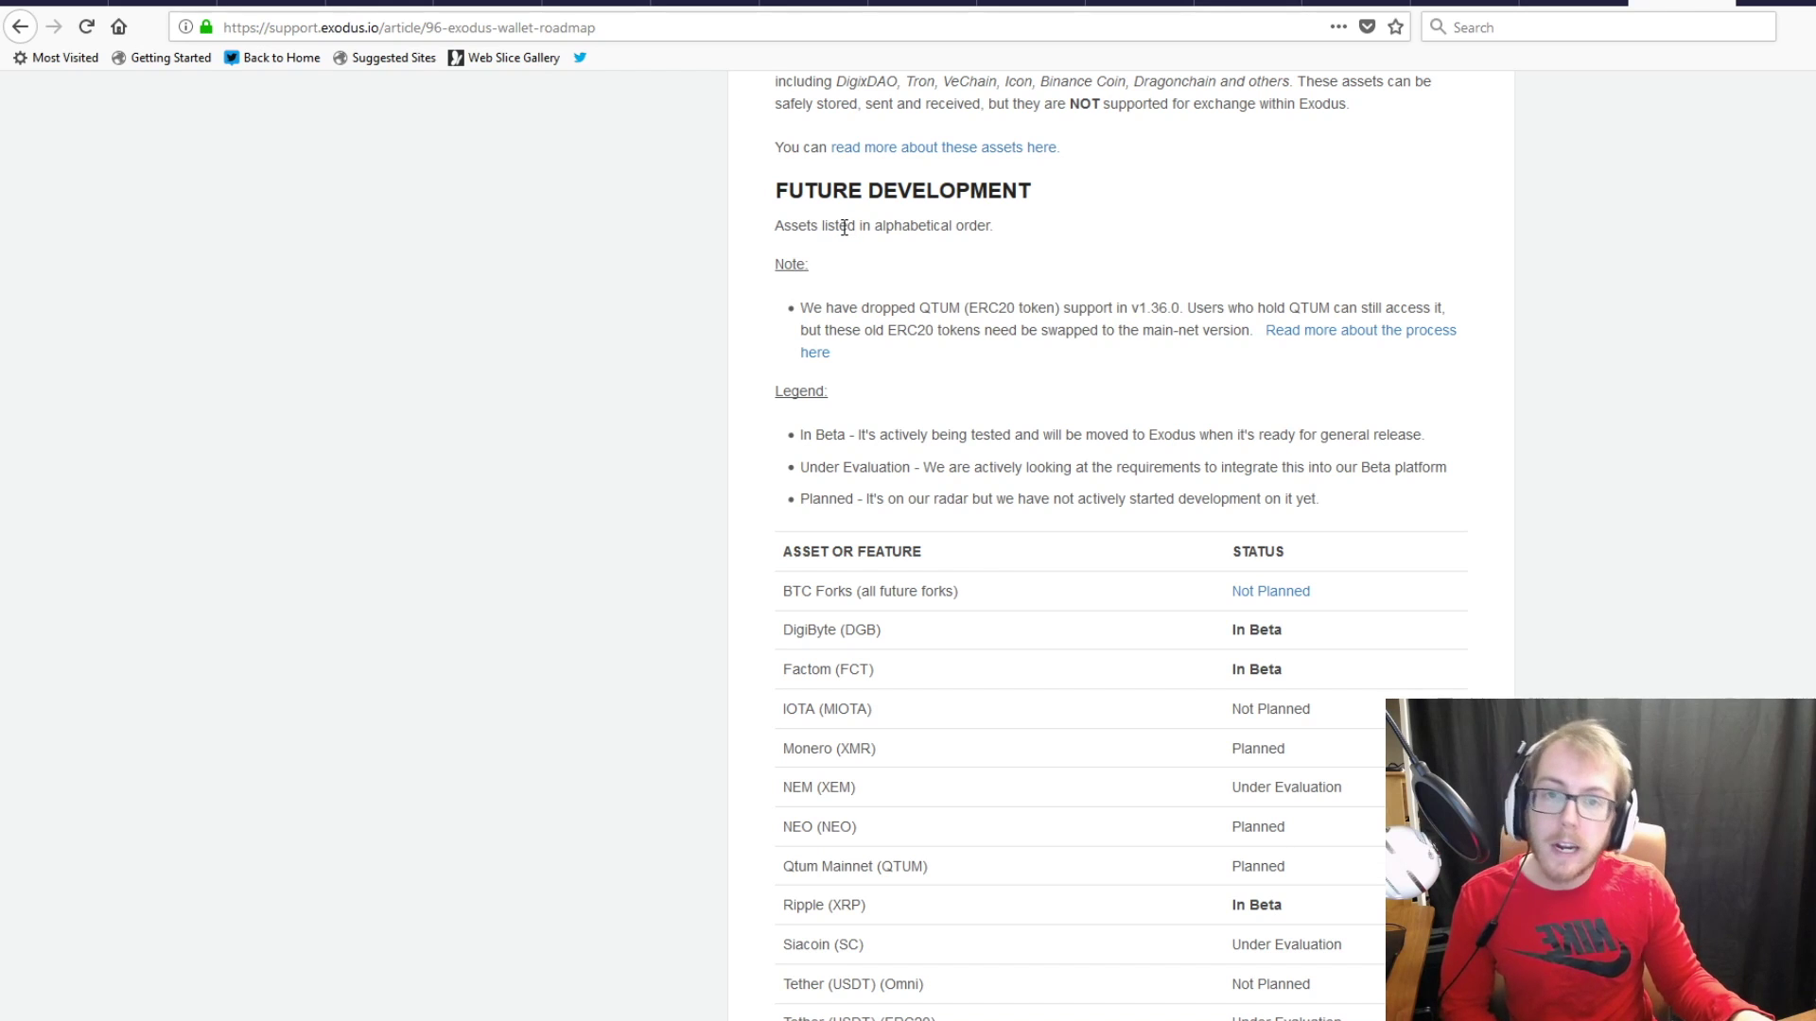
scroll(799, 393, "down", 2)
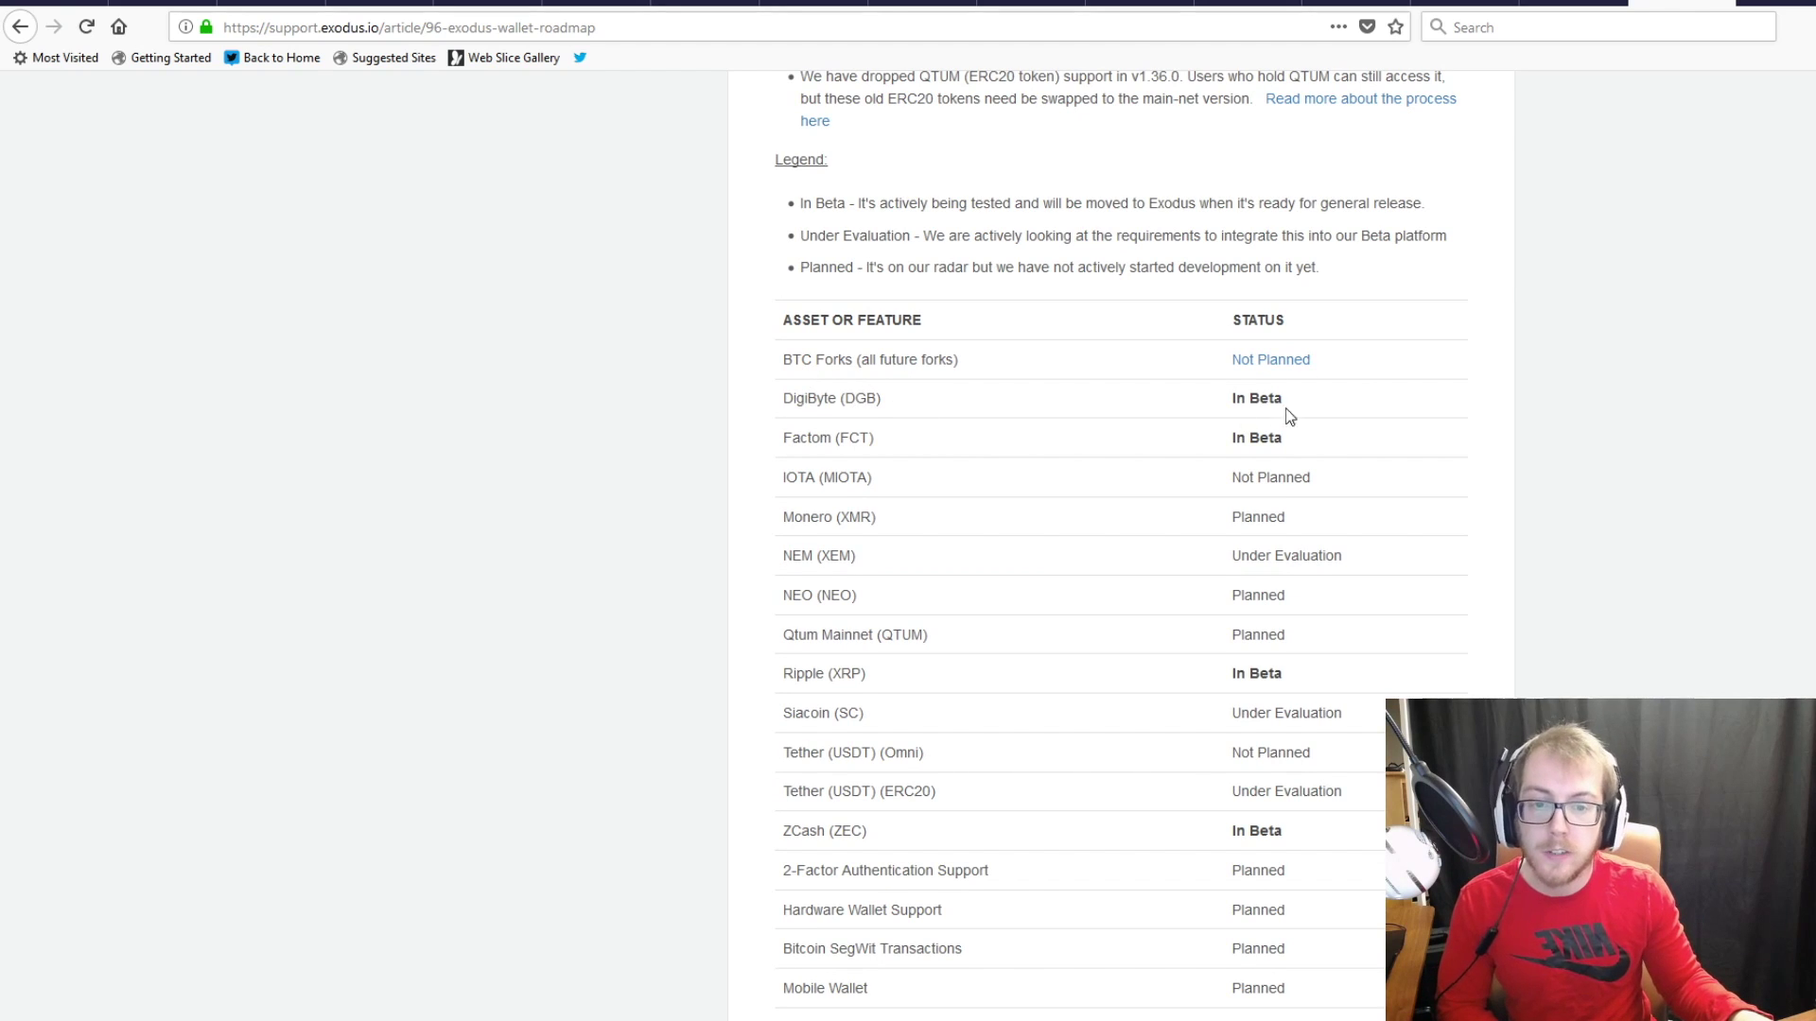
scroll(1203, 406, "up", 1)
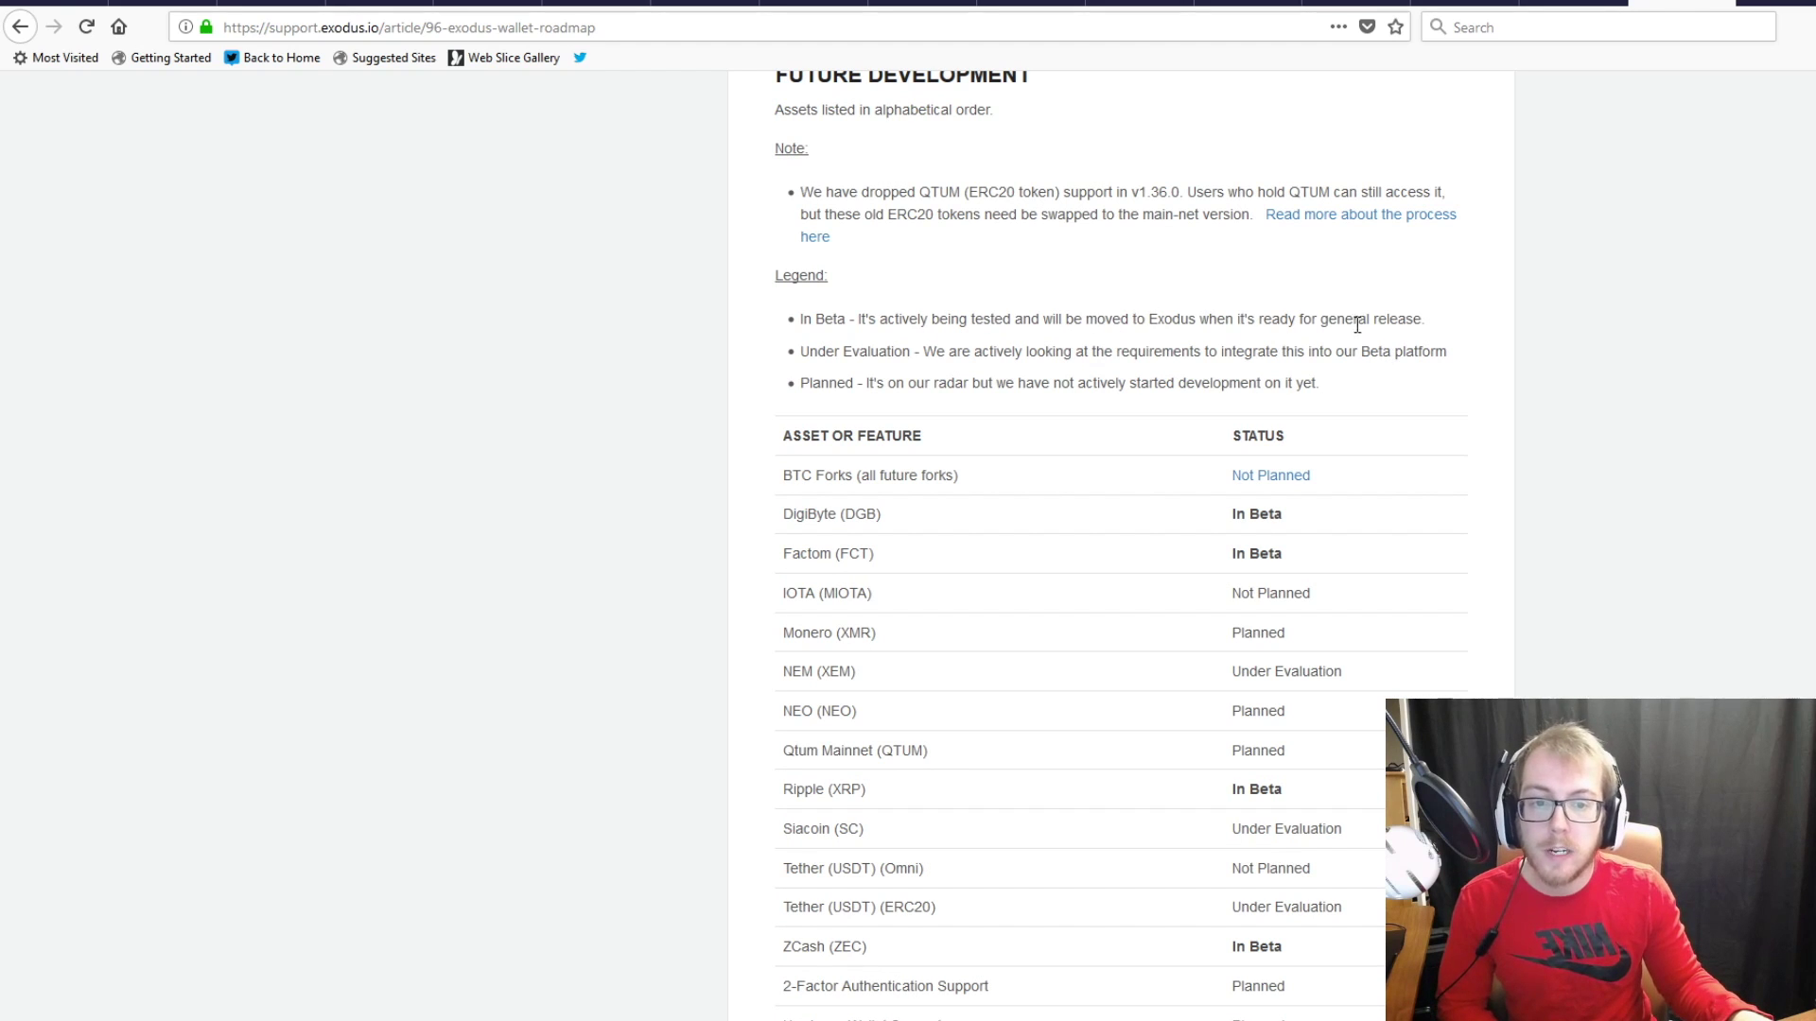
scroll(1448, 397, "down", 2)
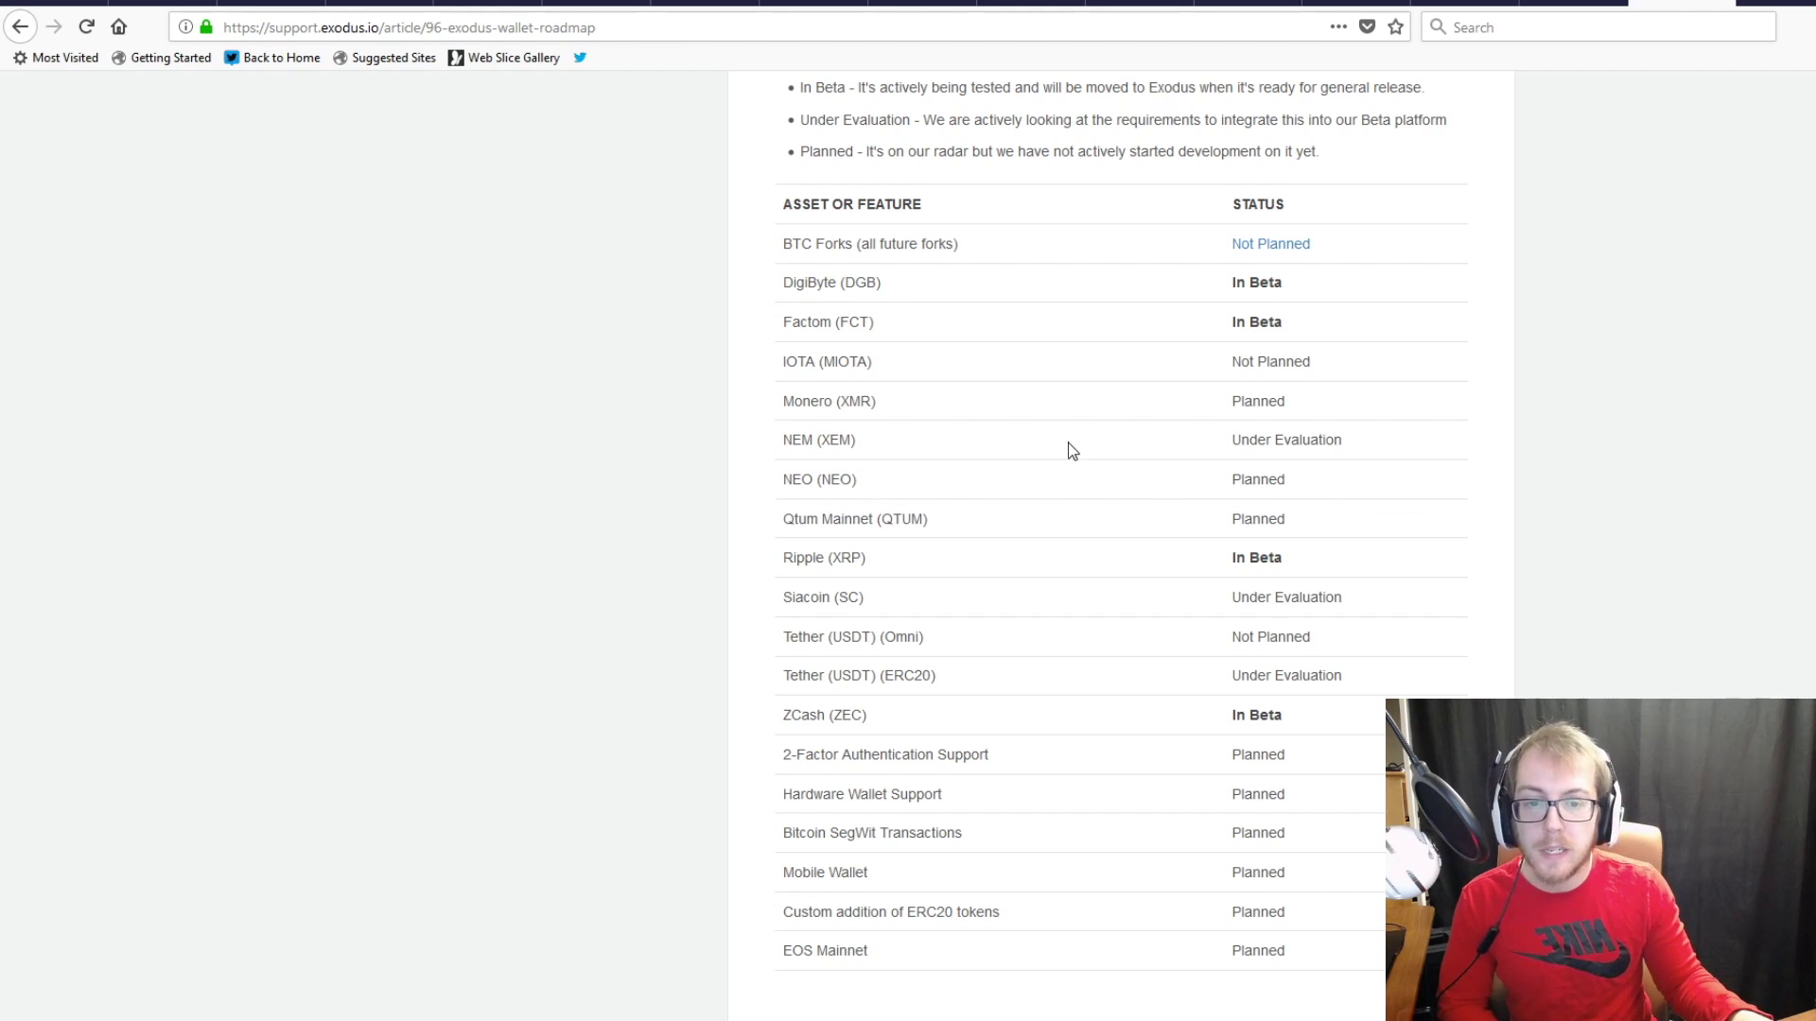
Scroll through the status table down to the EOS Mainnet row and Related Articles.
scroll(1072, 450, "up", 1)
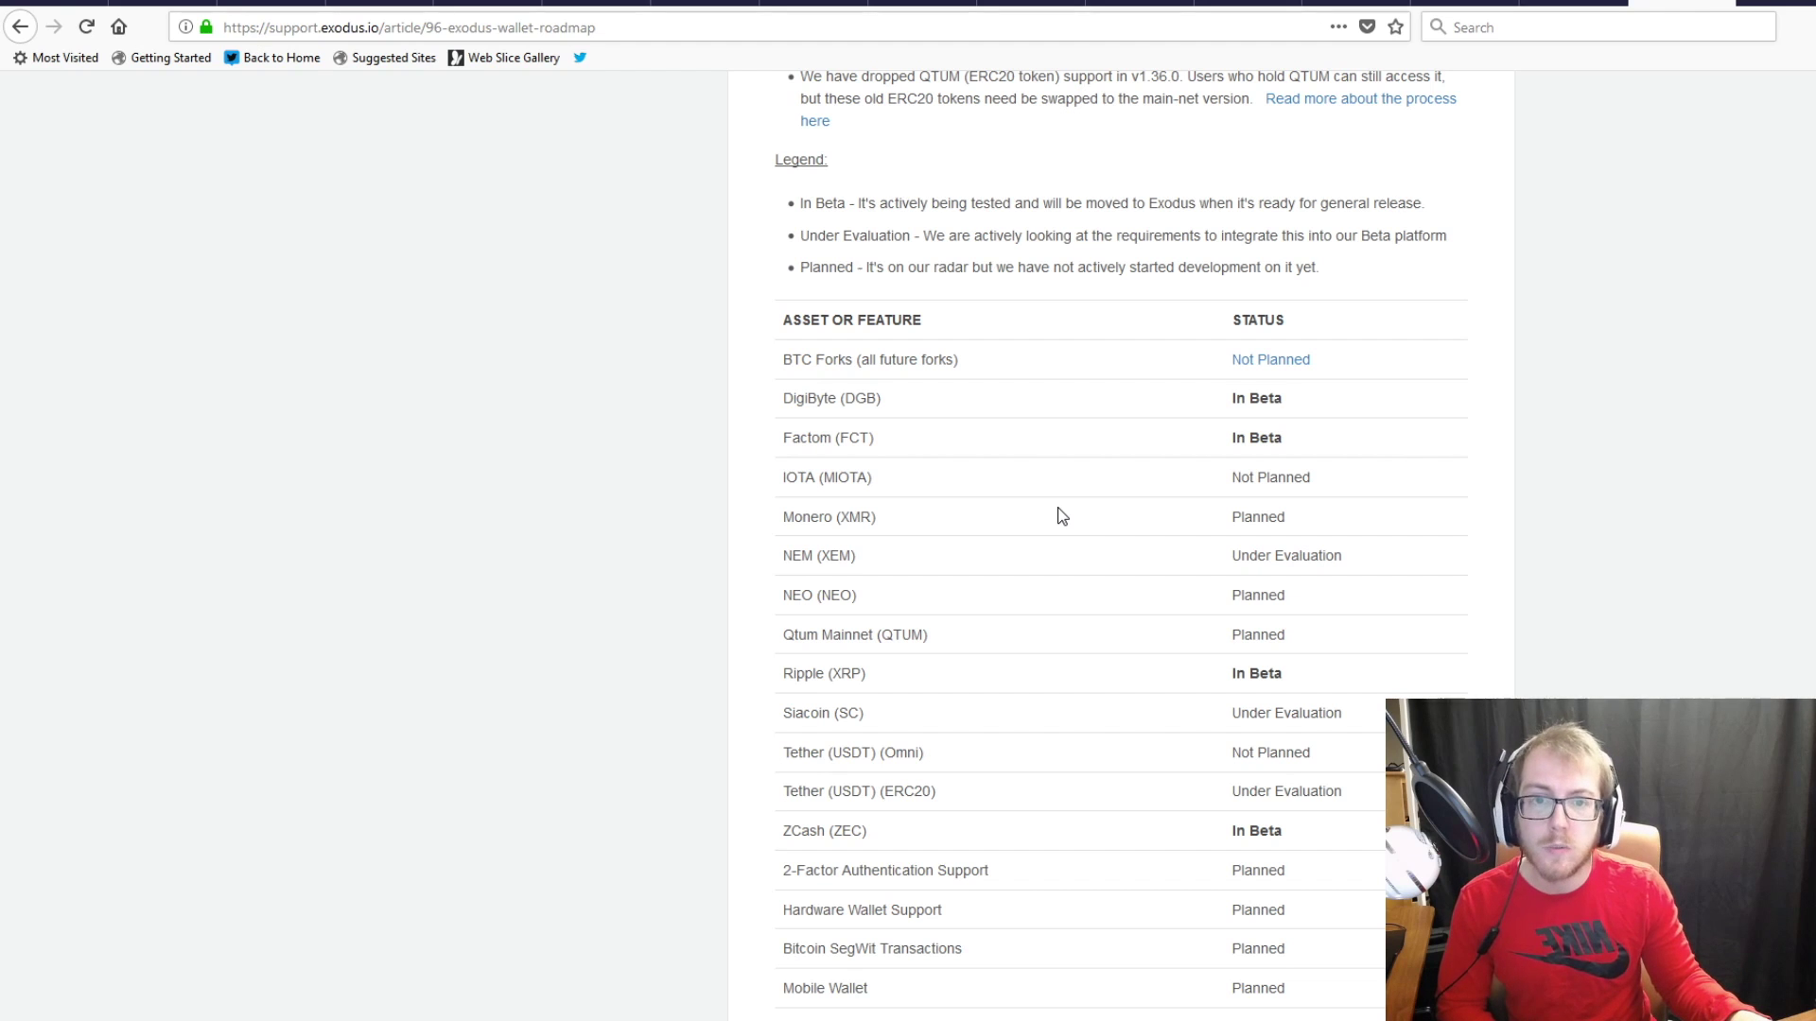
scroll(1168, 577, "down", 3)
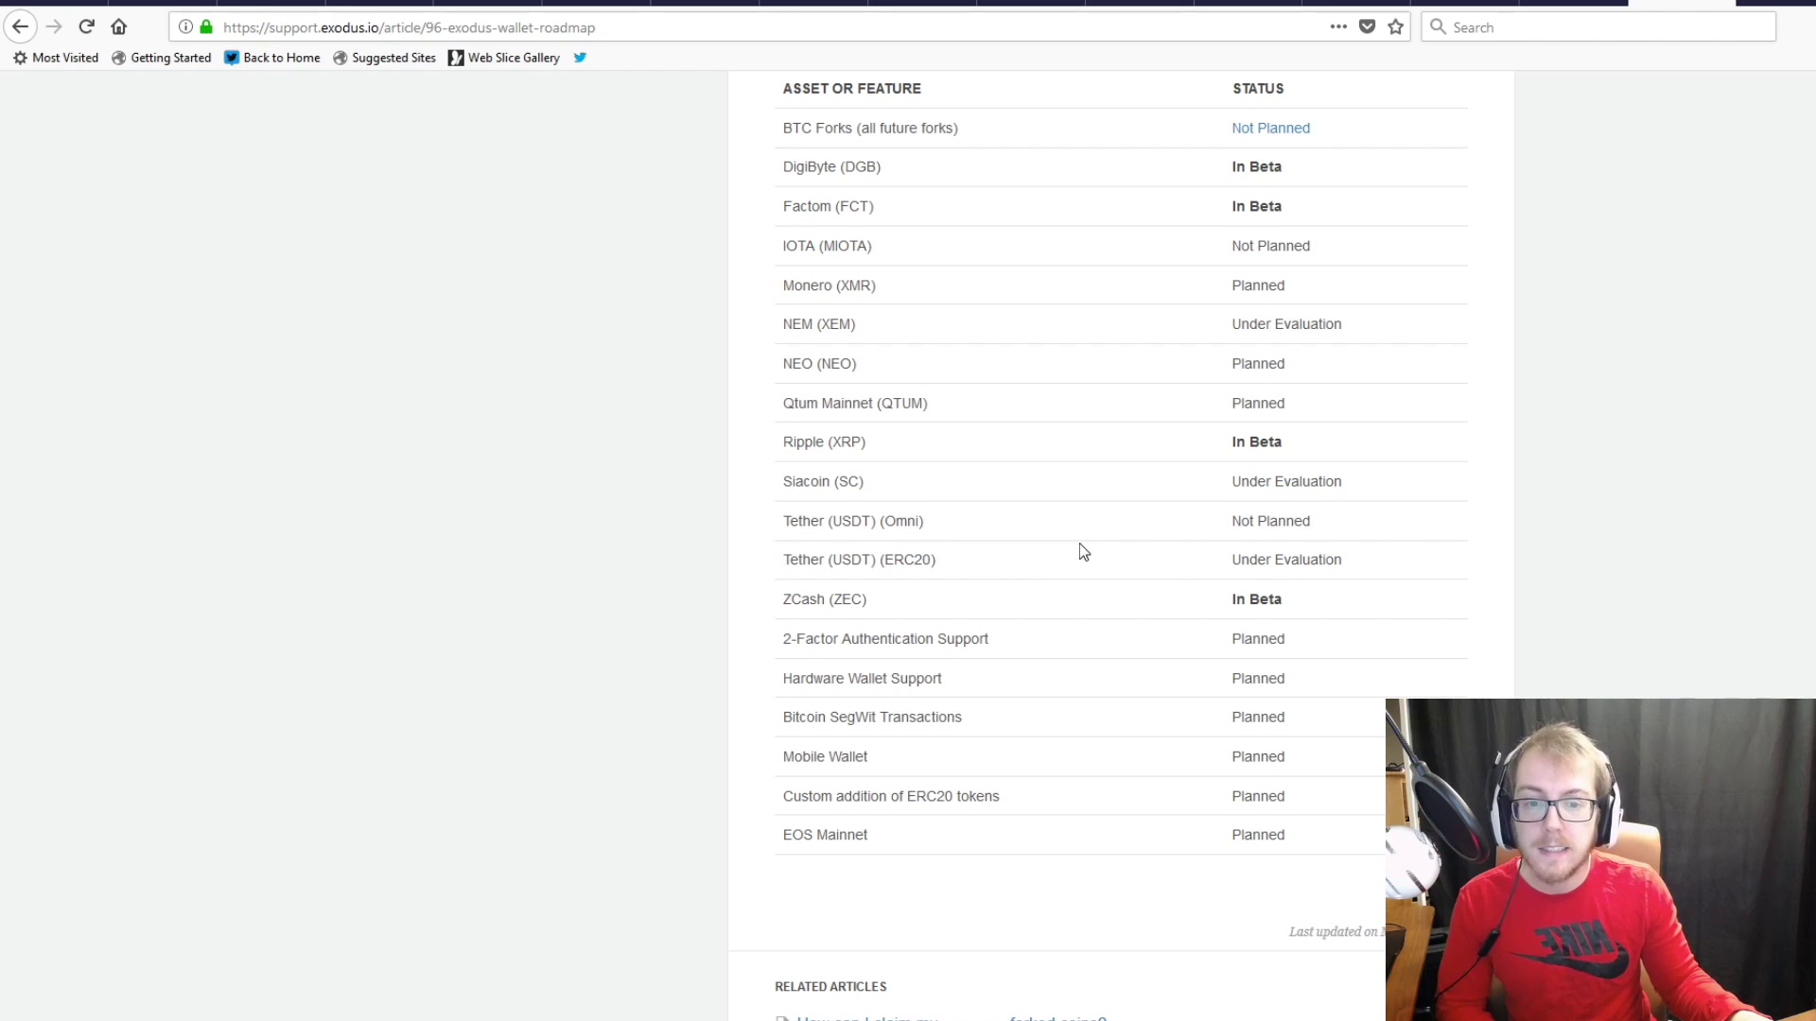
scroll(1165, 570, "up", 3)
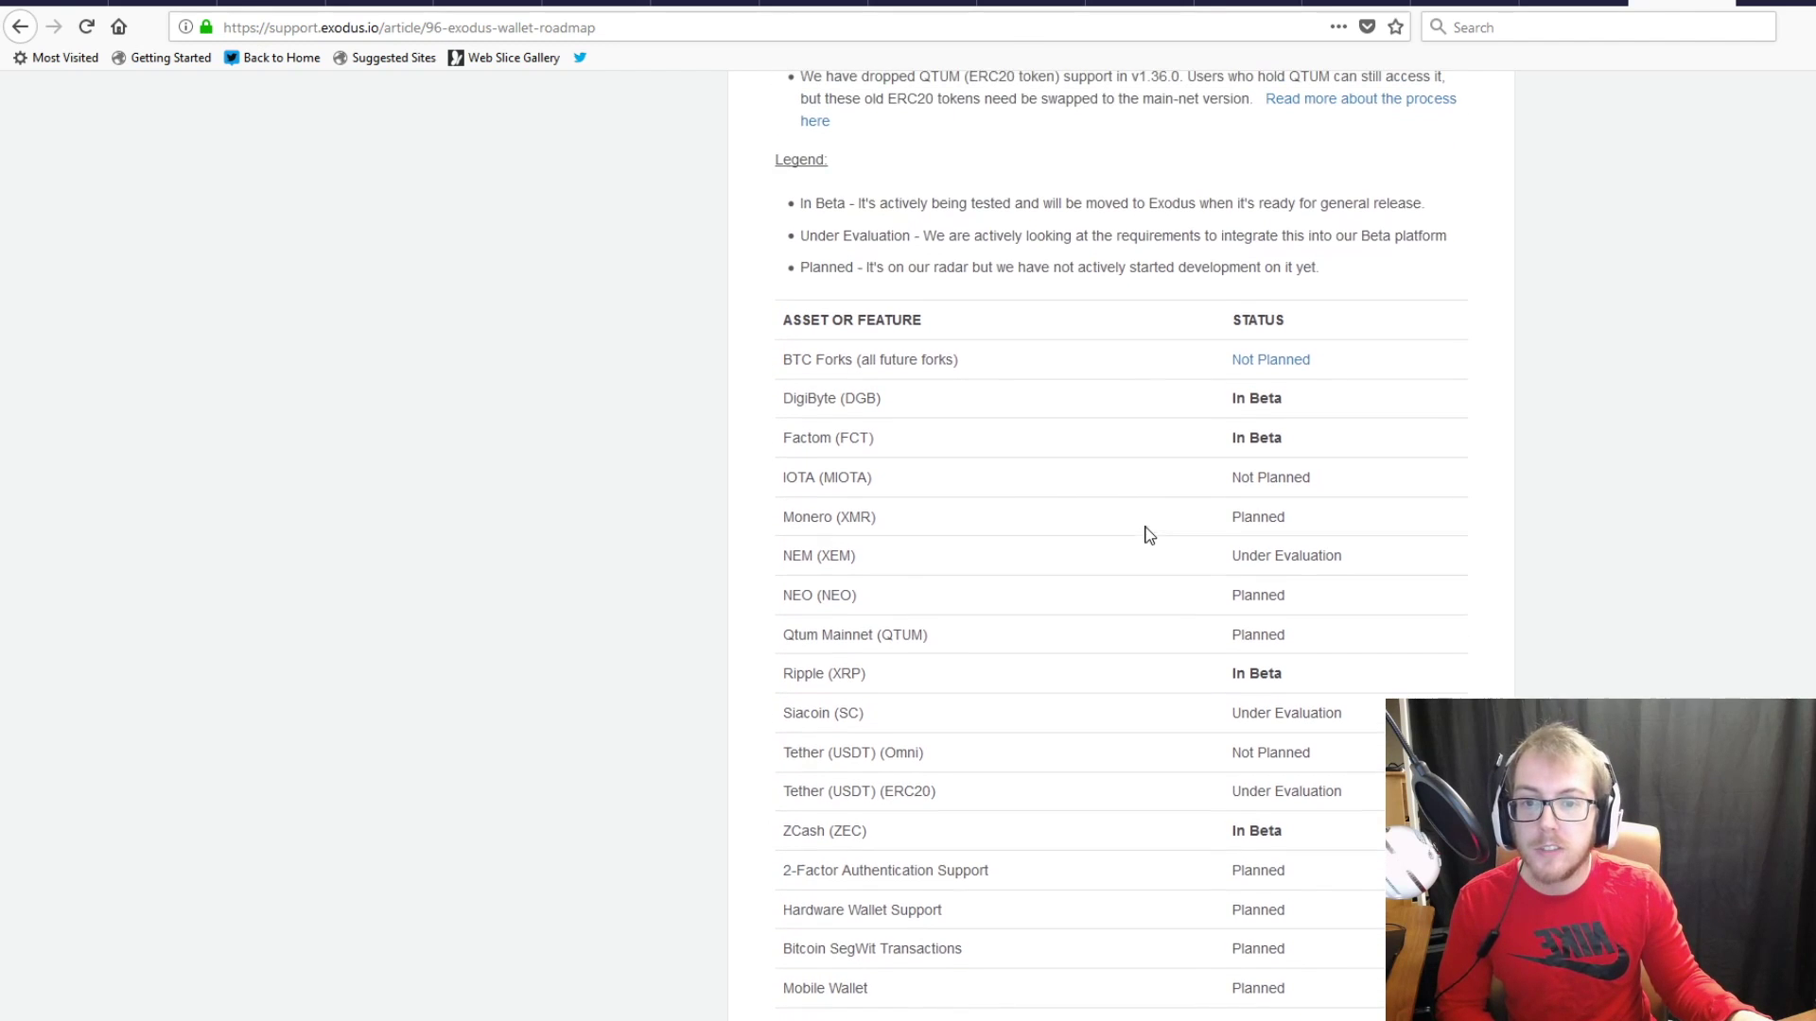
scroll(1139, 530, "down", 2)
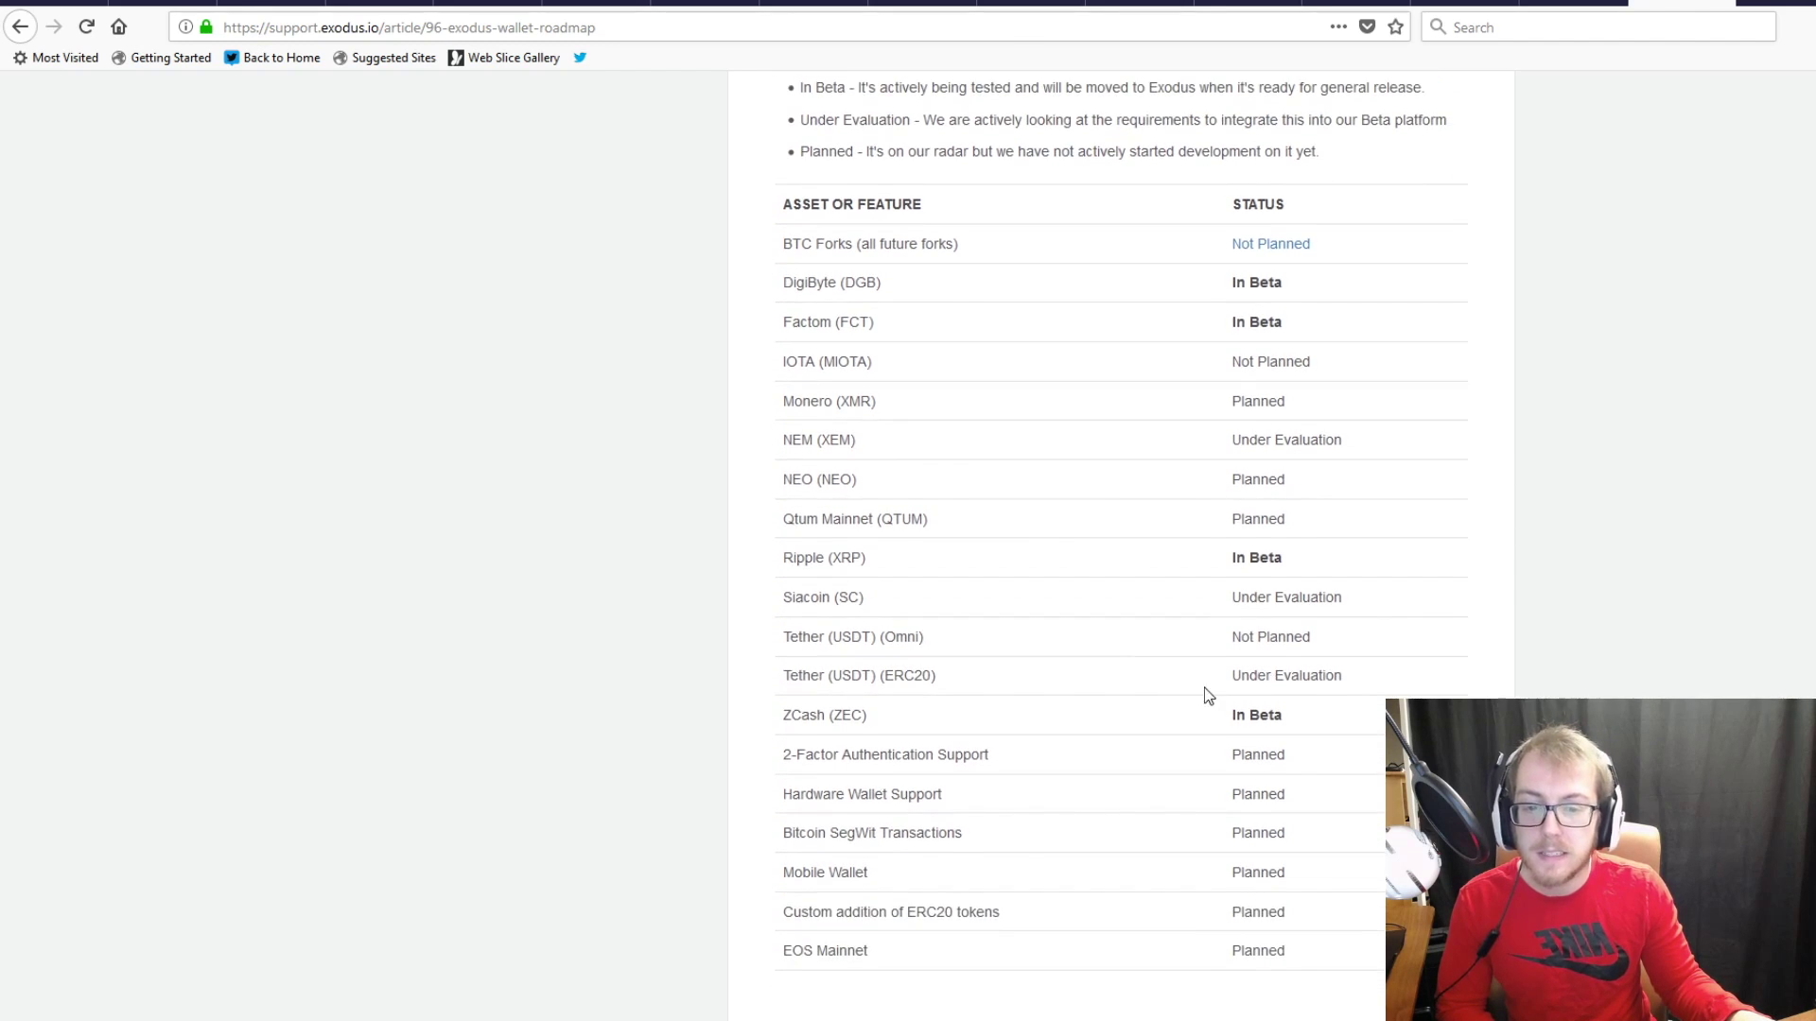
scroll(1199, 695, "down", 2)
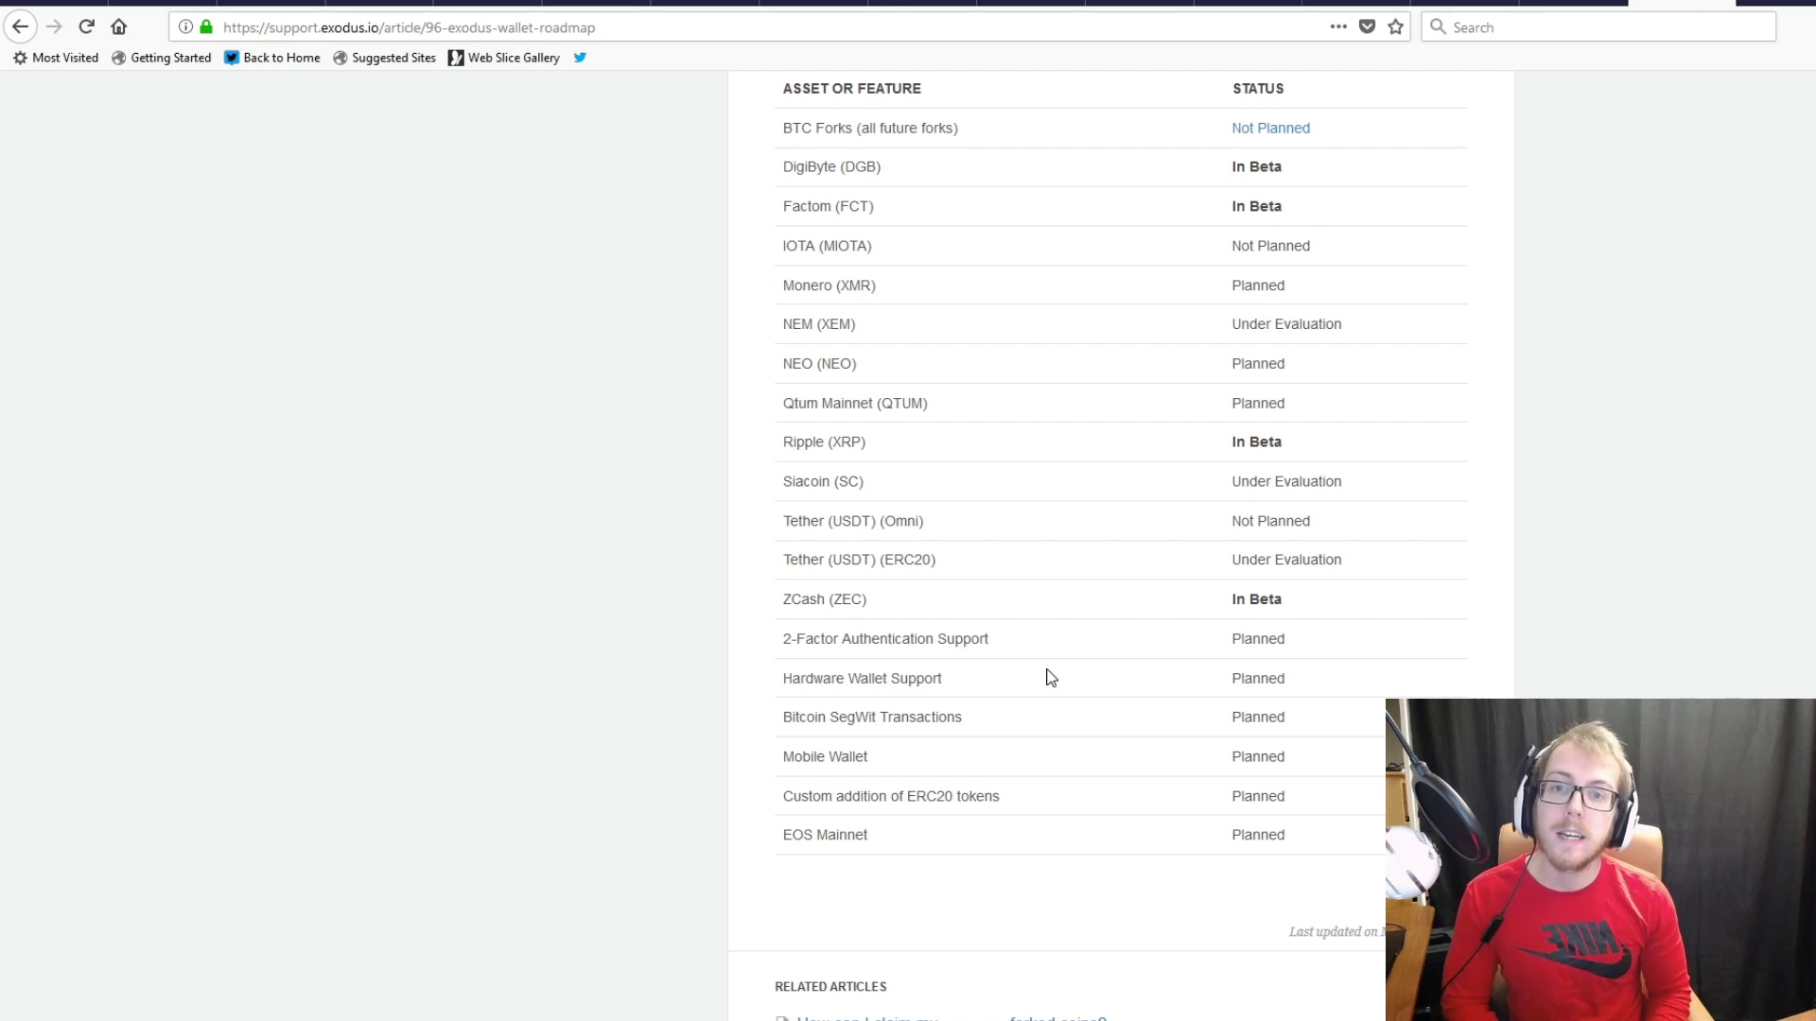
Return to the top of the Exodus roadmap support article with Home.
key("Home")
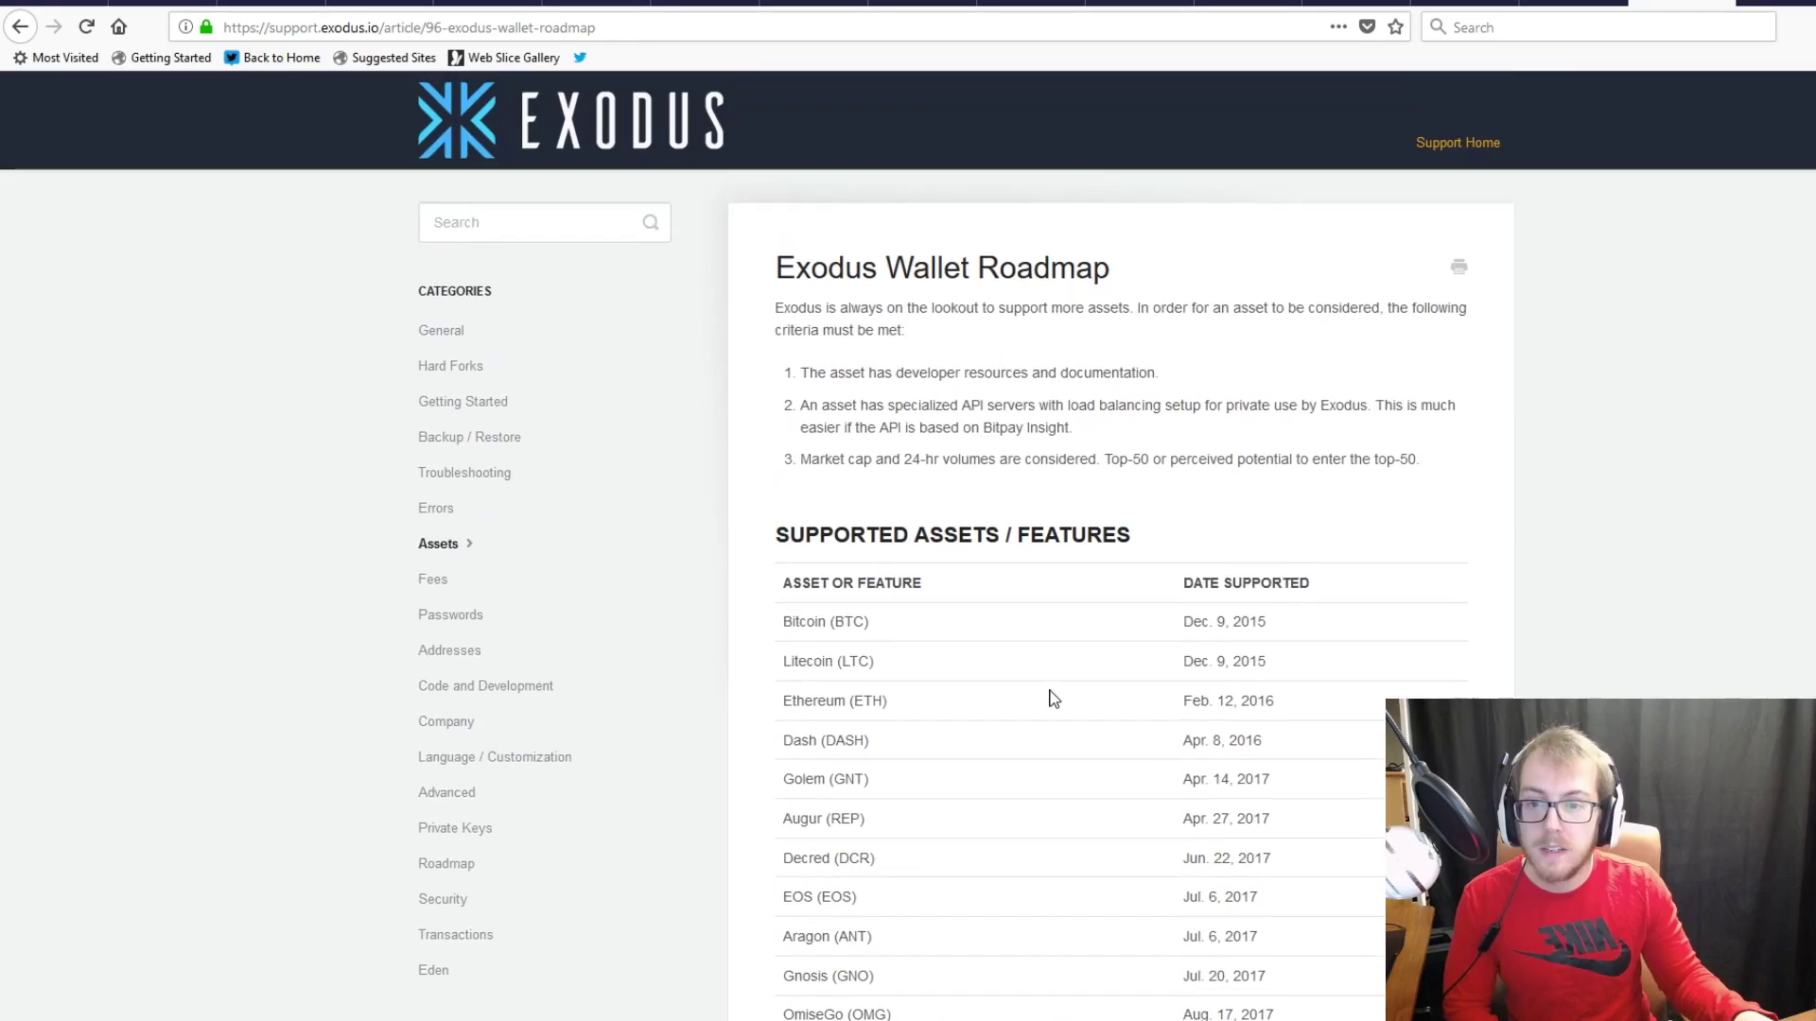